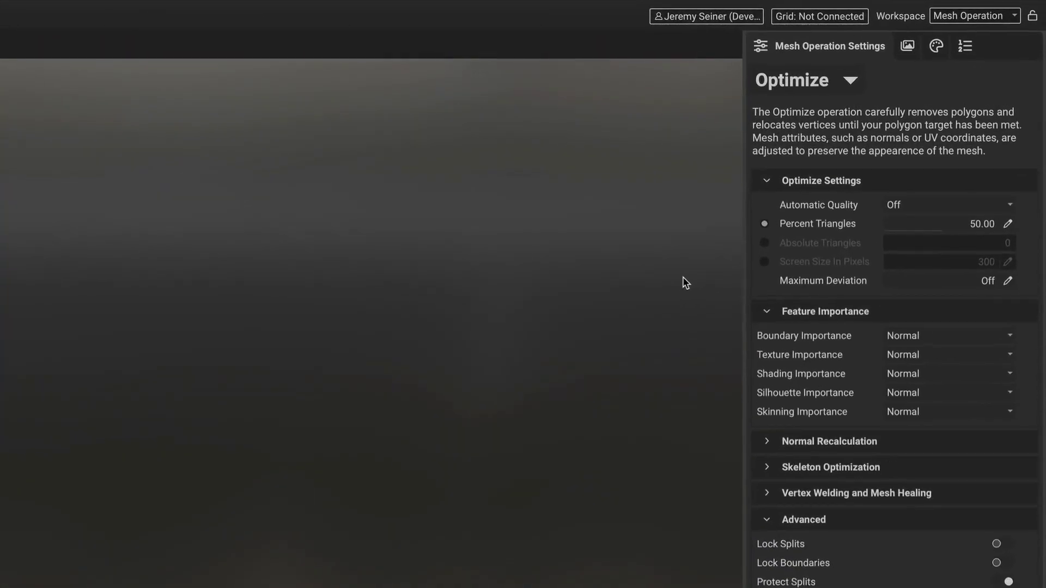
# Select the Communicator model and orbit the view and environment lighting to inspect it.
pyautogui.click(932, 208)
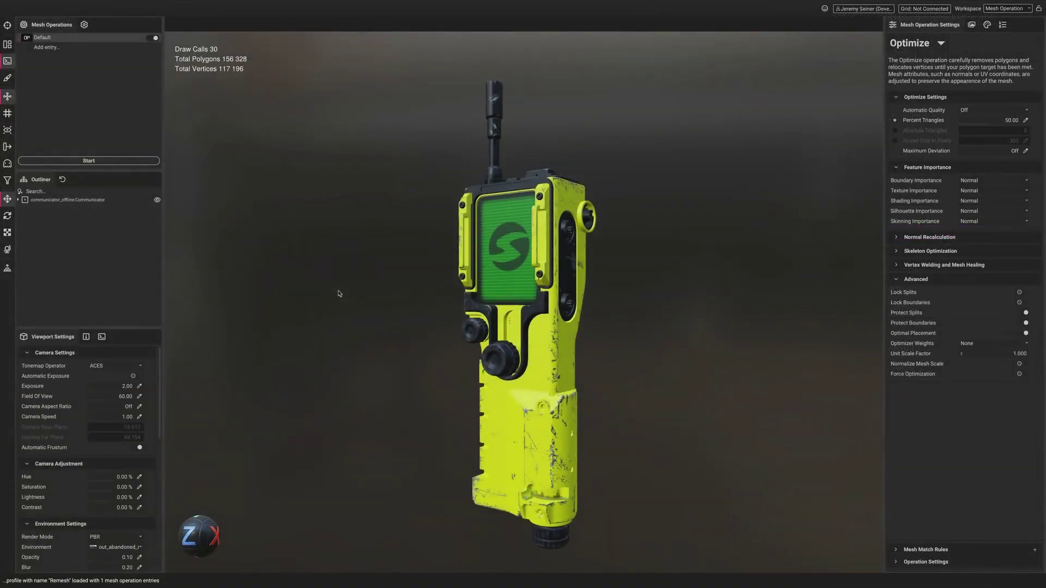
pyautogui.click(124, 202)
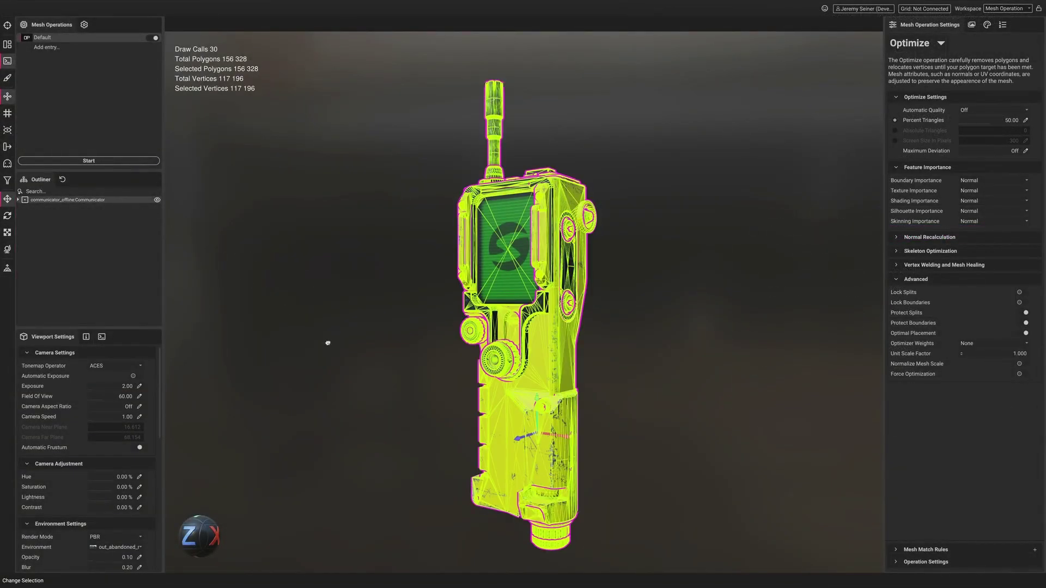
pyautogui.moveTo(327, 343); pyautogui.dragTo(619, 344)
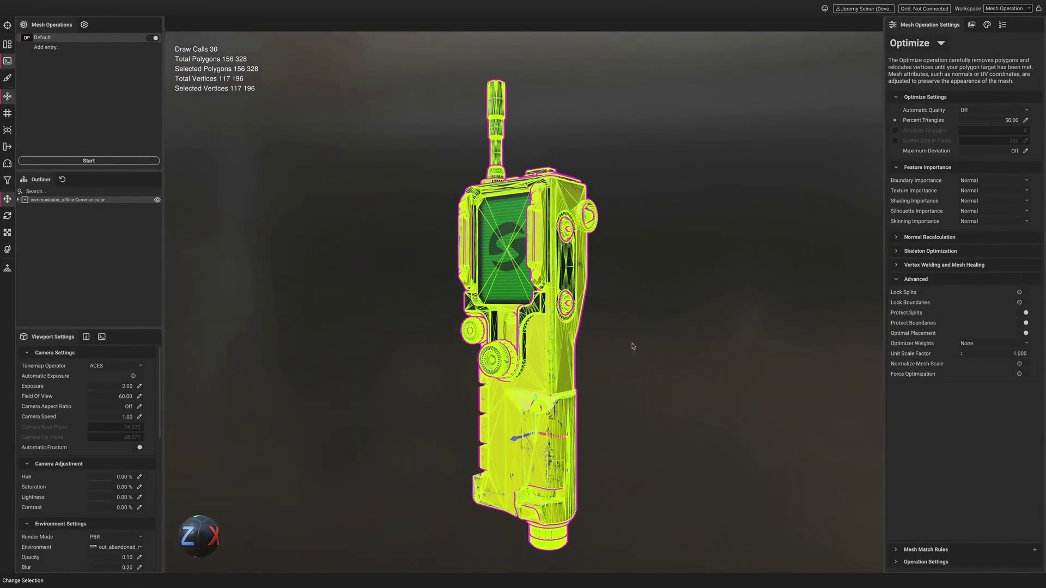
pyautogui.click(635, 347)
pyautogui.keyDown('shift'); pyautogui.moveTo(690, 354); pyautogui.dragTo(554, 355); pyautogui.keyUp('shift')
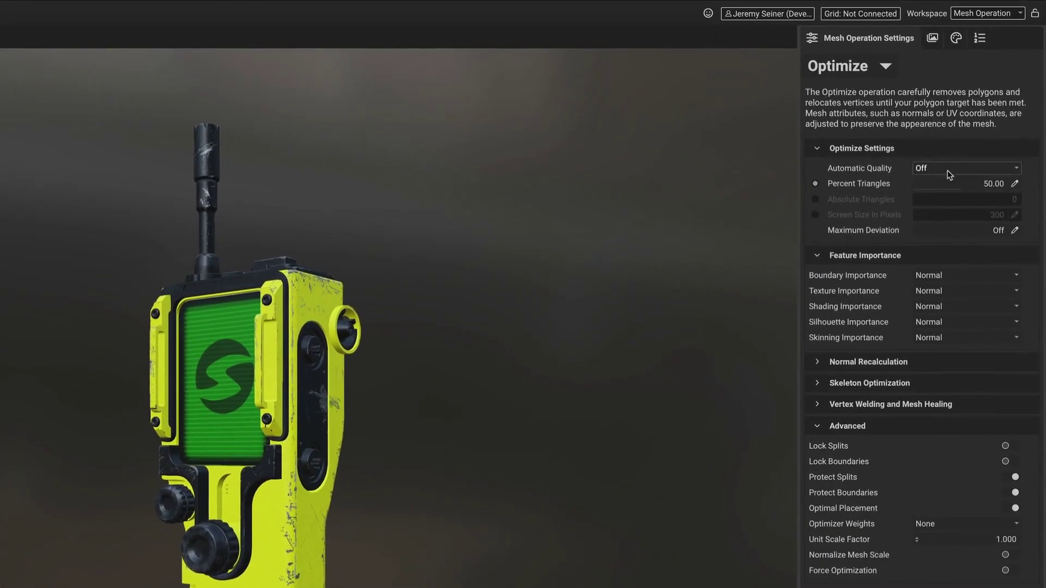
# Set Automatic Quality to Normal and Texture Importance to Highest for the Optimize operation.
pyautogui.click(983, 110)
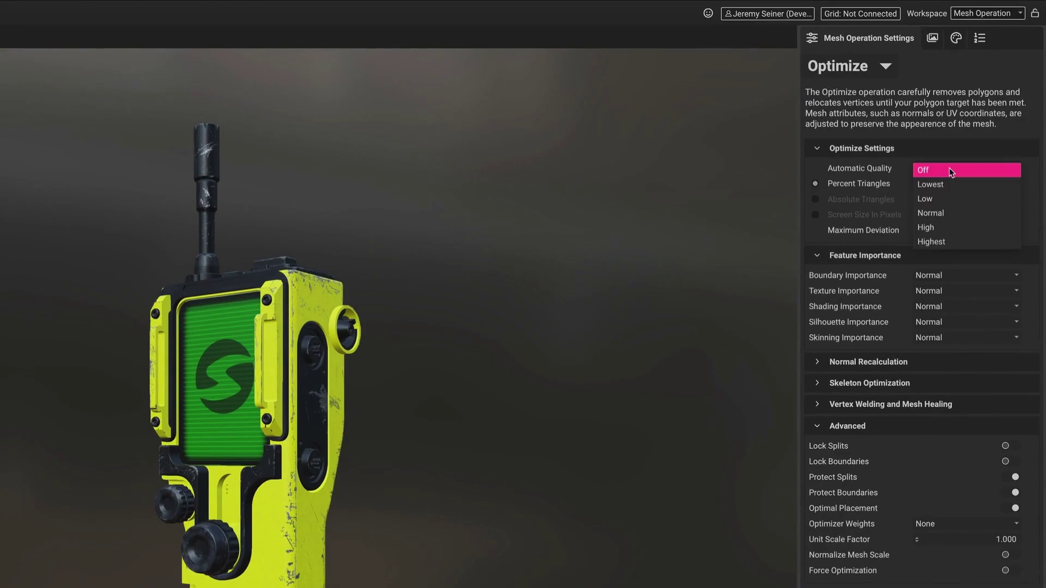
pyautogui.click(946, 216)
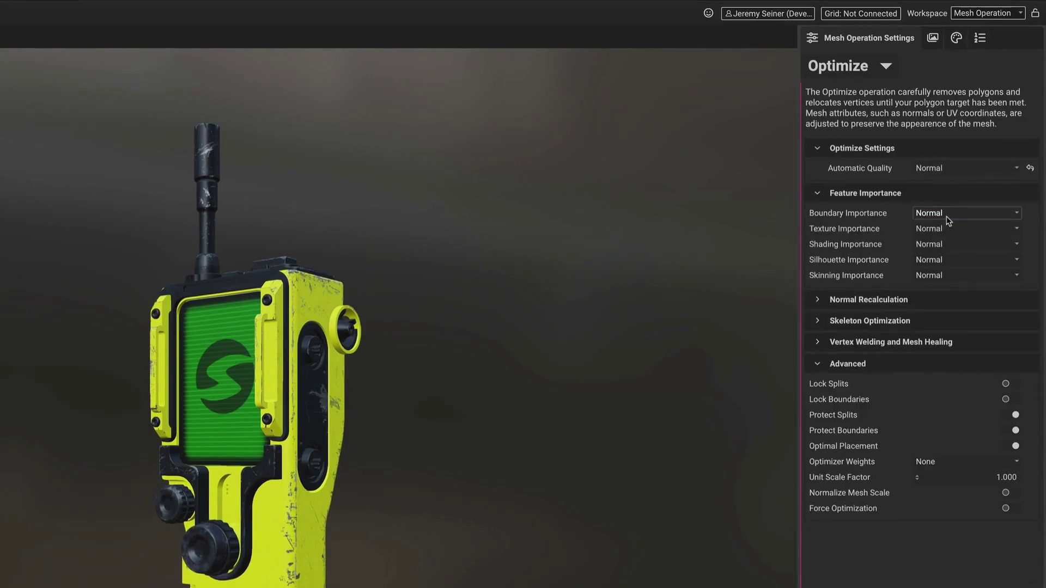
pyautogui.click(953, 228)
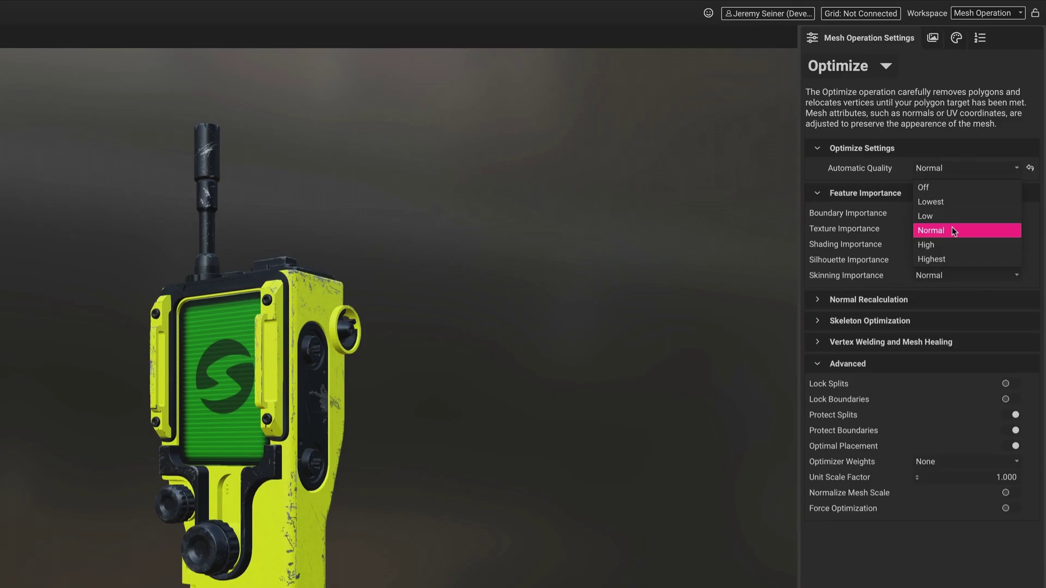
pyautogui.click(949, 259)
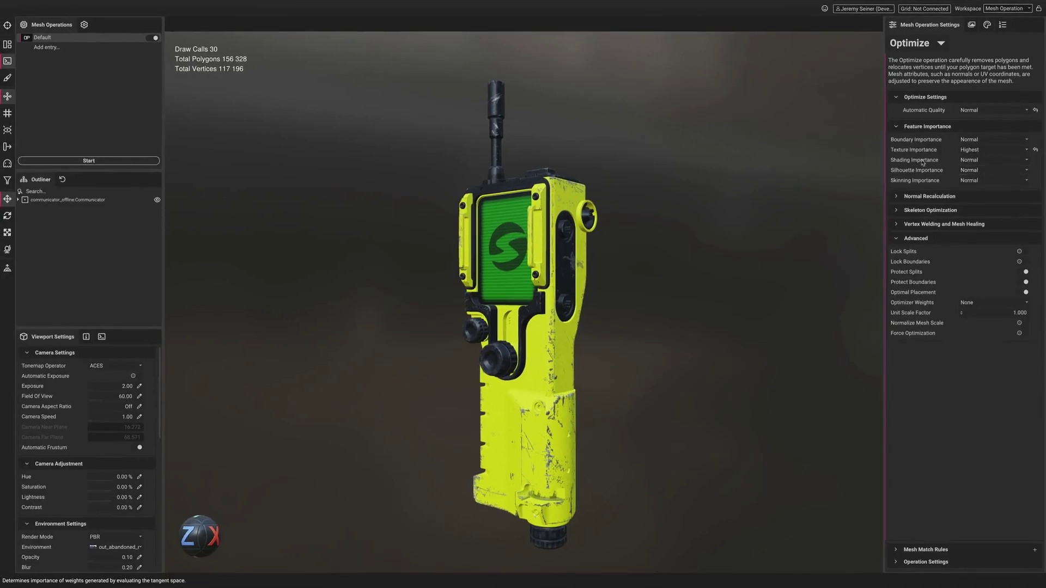
# Run Optimize on the Communicator and orbit the 20,786-polygon result to inspect it.
pyautogui.click(137, 162)
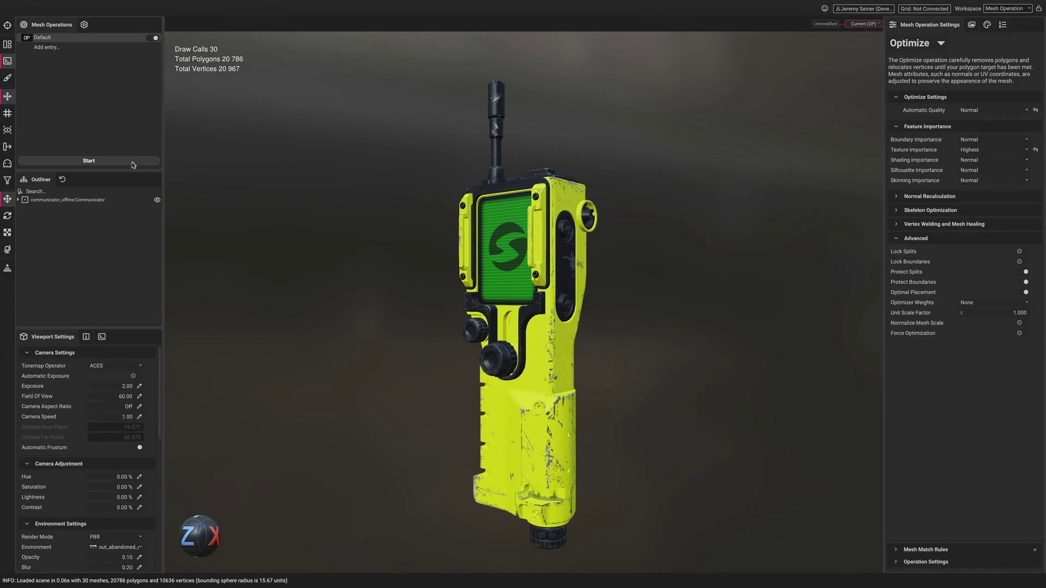
pyautogui.click(97, 201)
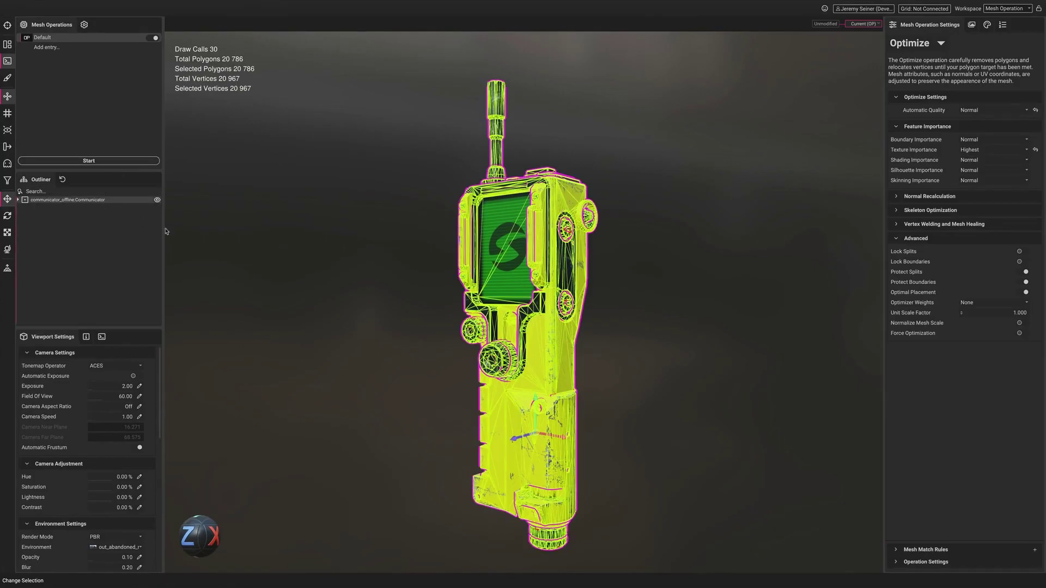
pyautogui.moveTo(423, 354)
pyautogui.mouseDown()
pyautogui.moveTo(598, 352)
pyautogui.moveTo(387, 353)
pyautogui.moveTo(437, 354)
pyautogui.mouseUp()
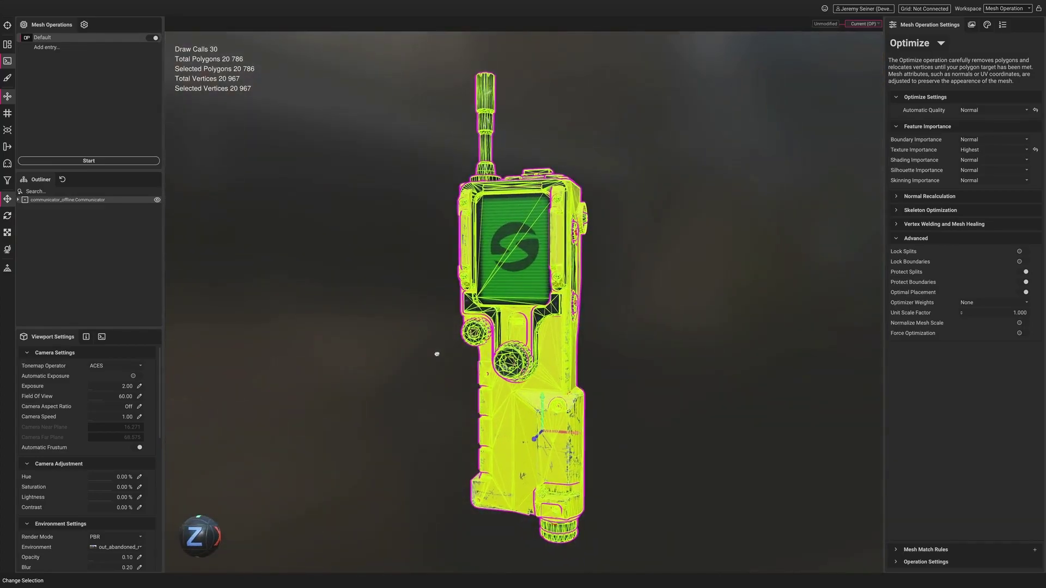
pyautogui.click(381, 336)
pyautogui.moveTo(381, 333)
pyautogui.keyDown('shift'); pyautogui.mouseDown()
pyautogui.moveTo(294, 339)
pyautogui.moveTo(380, 337)
pyautogui.mouseUp(); pyautogui.keyUp('shift')
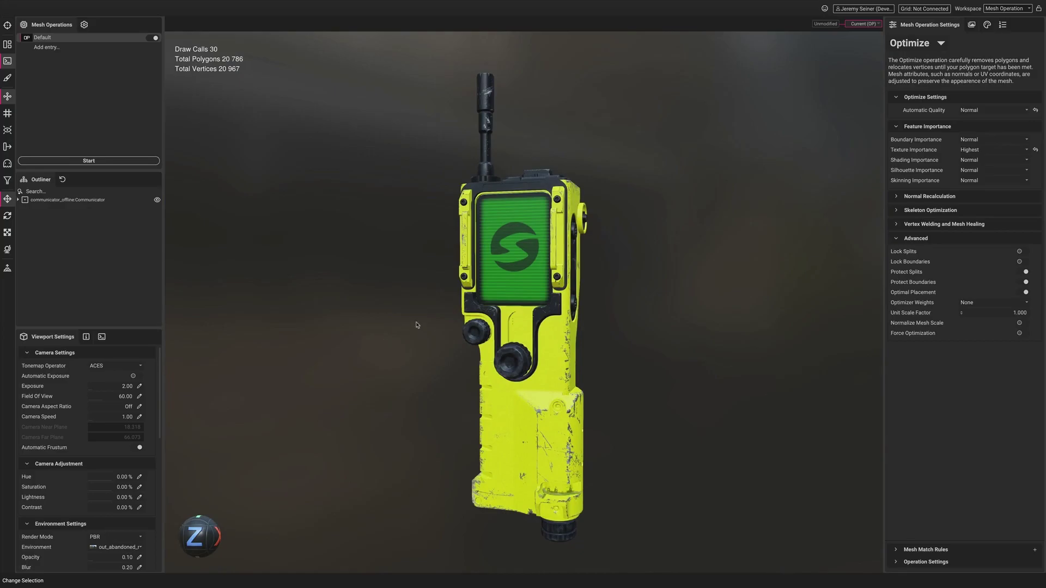
# Set Automatic Quality to Highest and rerun Optimize from the unmodified original mesh.
pyautogui.click(986, 110)
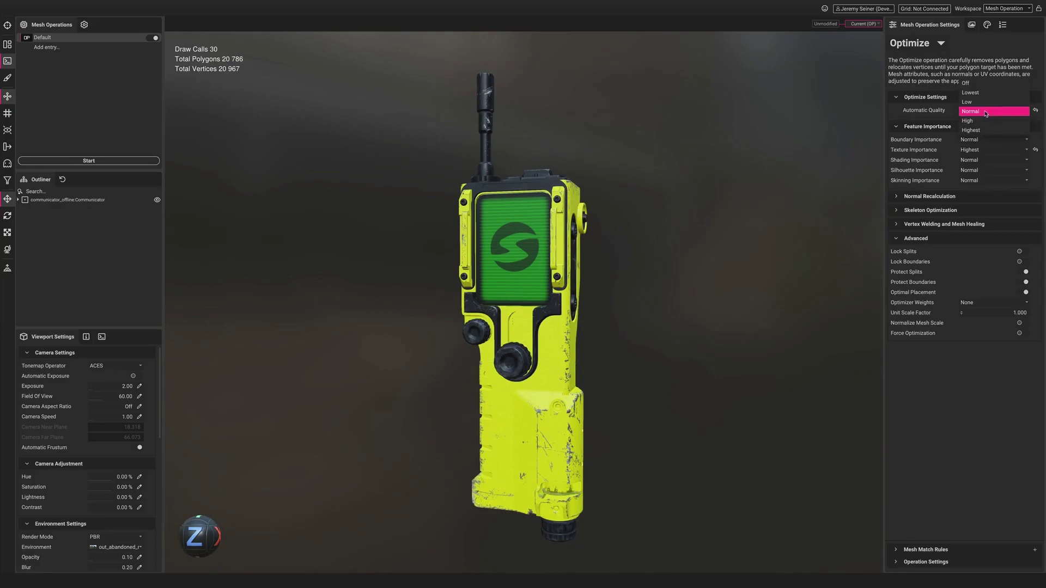
pyautogui.click(989, 131)
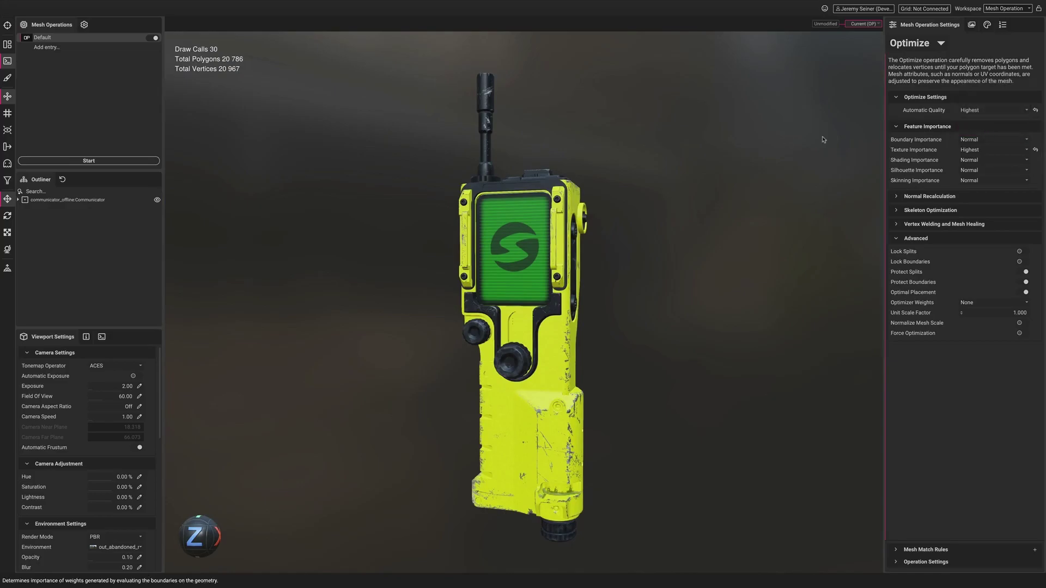
pyautogui.click(123, 163)
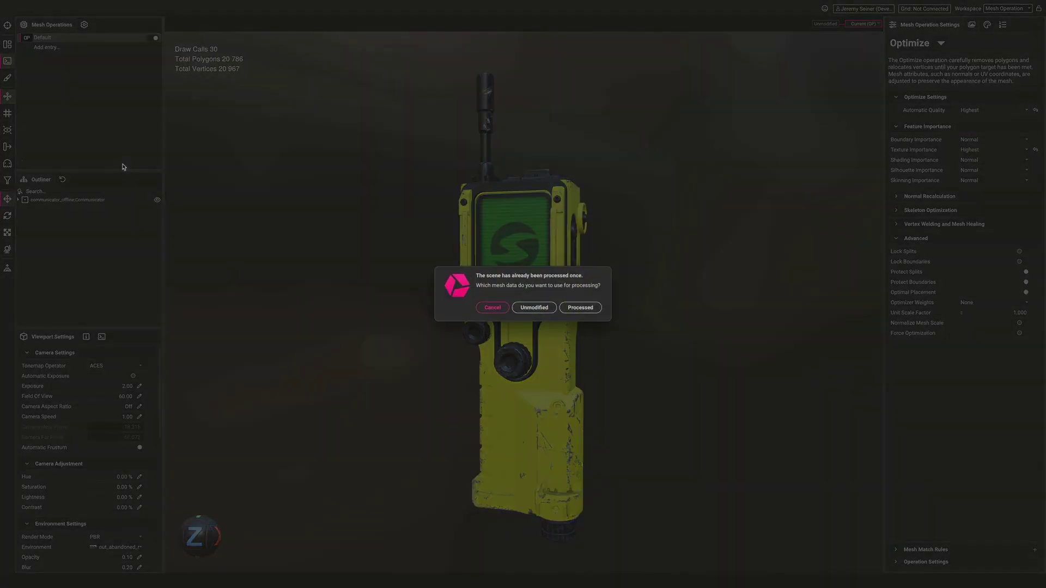
pyautogui.click(534, 308)
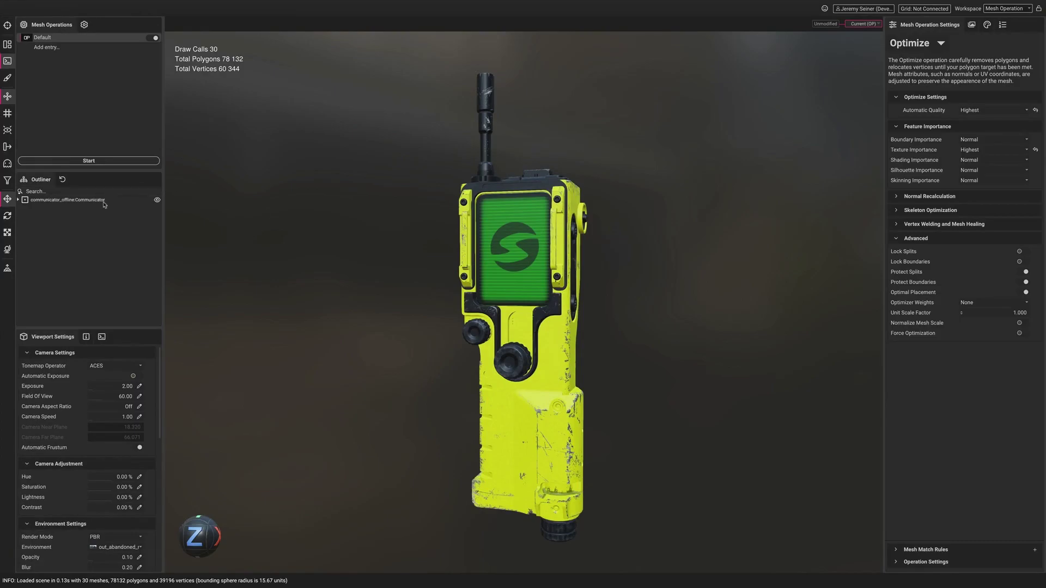
# Select and orbit the 78,132-polygon Communicator and rotate the environment lighting.
pyautogui.click(82, 200)
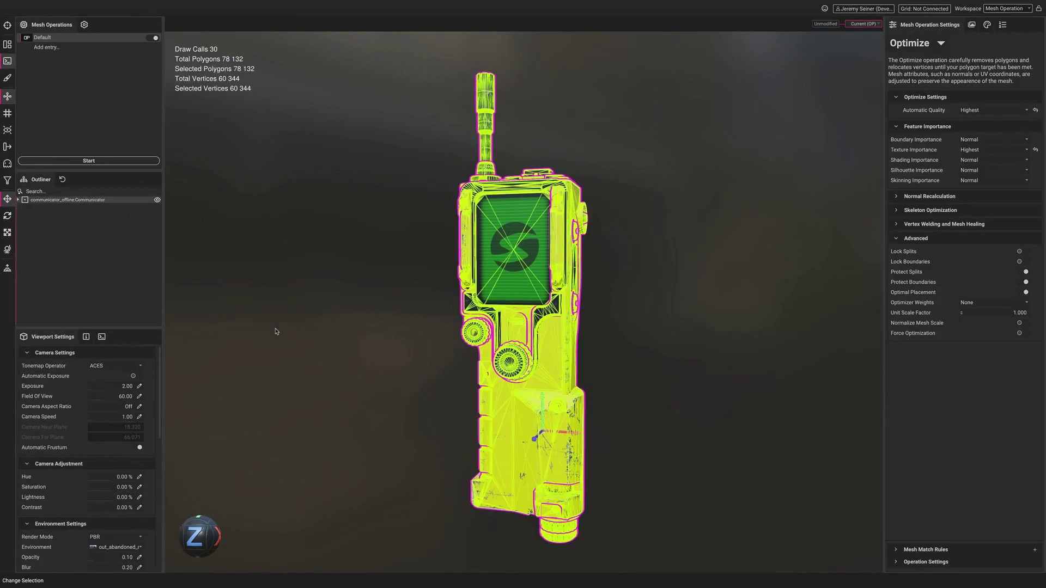
pyautogui.moveTo(275, 331); pyautogui.dragTo(555, 332)
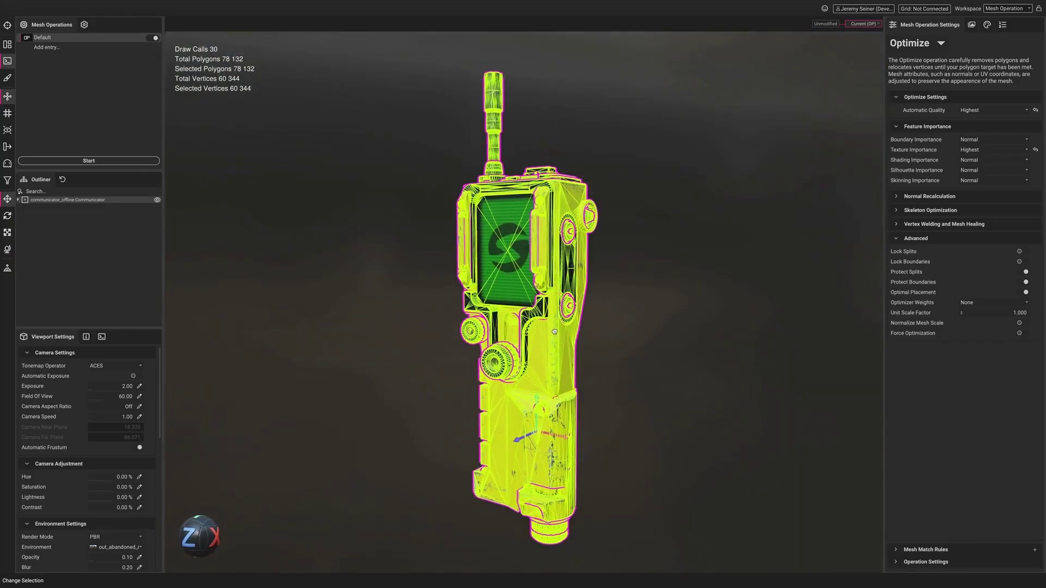
pyautogui.click(669, 338)
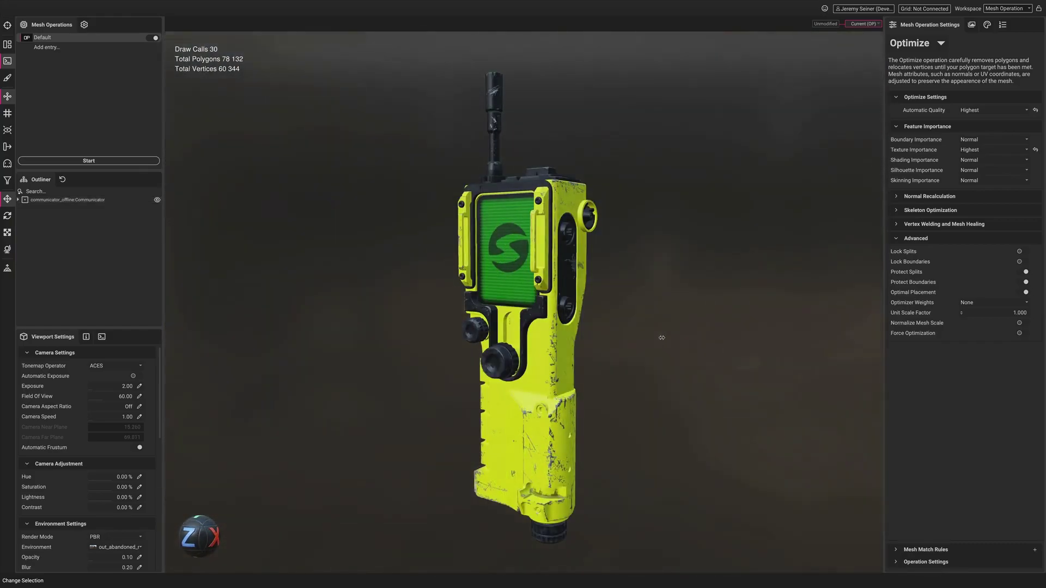
pyautogui.moveTo(675, 338)
pyautogui.keyDown('shift'); pyautogui.mouseDown()
pyautogui.moveTo(616, 339)
pyautogui.moveTo(673, 337)
pyautogui.mouseUp(); pyautogui.keyUp('shift')
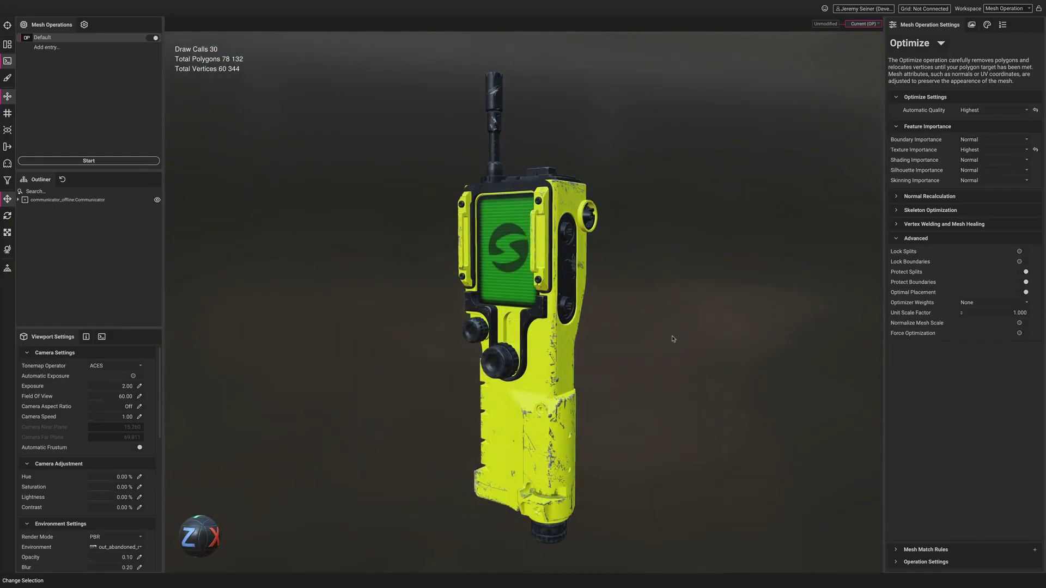
pyautogui.click(966, 111)
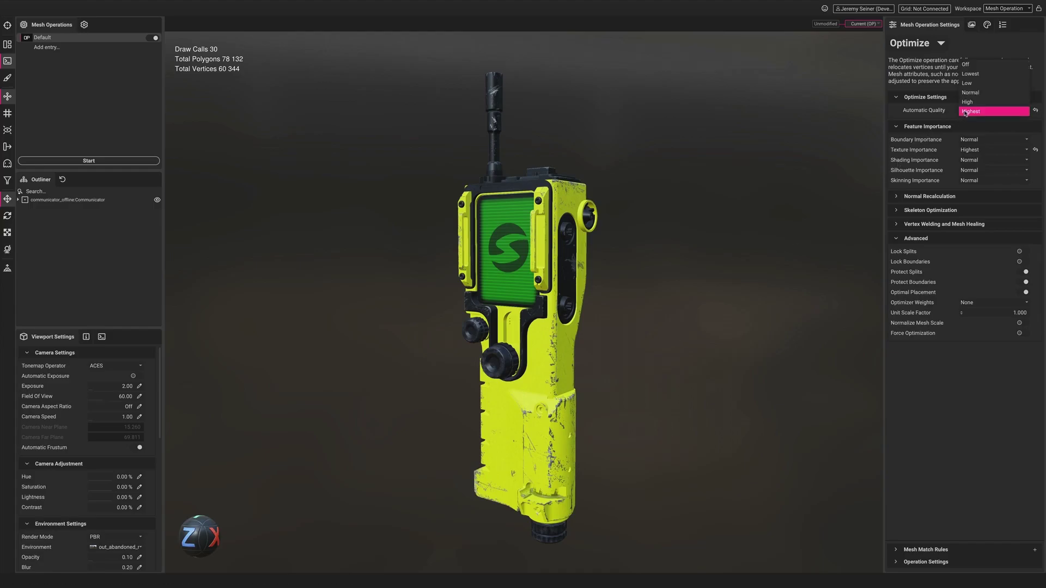
pyautogui.click(978, 83)
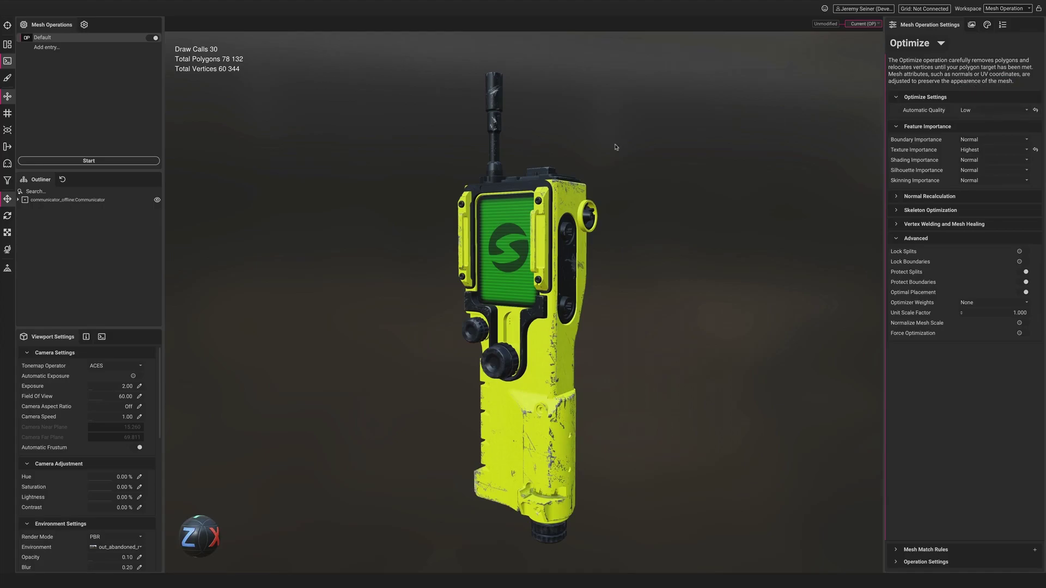
pyautogui.click(129, 161)
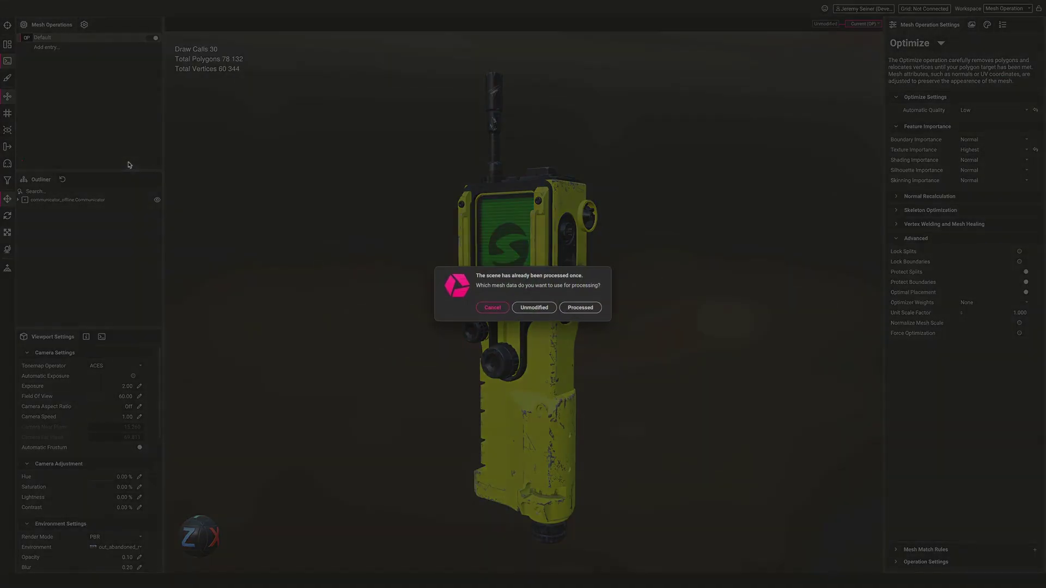
pyautogui.click(539, 307)
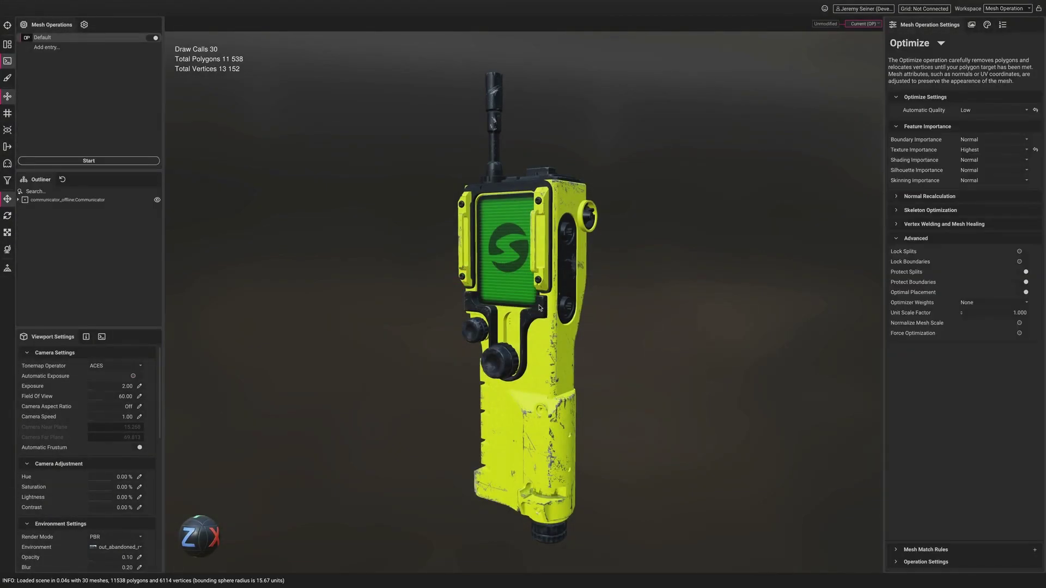
pyautogui.click(142, 202)
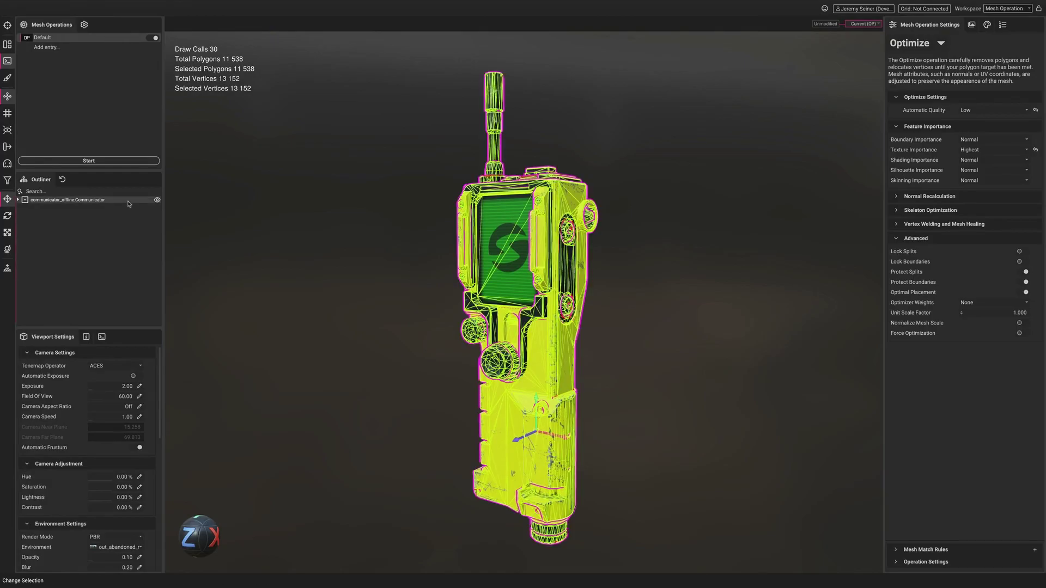
pyautogui.moveTo(316, 349); pyautogui.dragTo(636, 339)
pyautogui.click(629, 344)
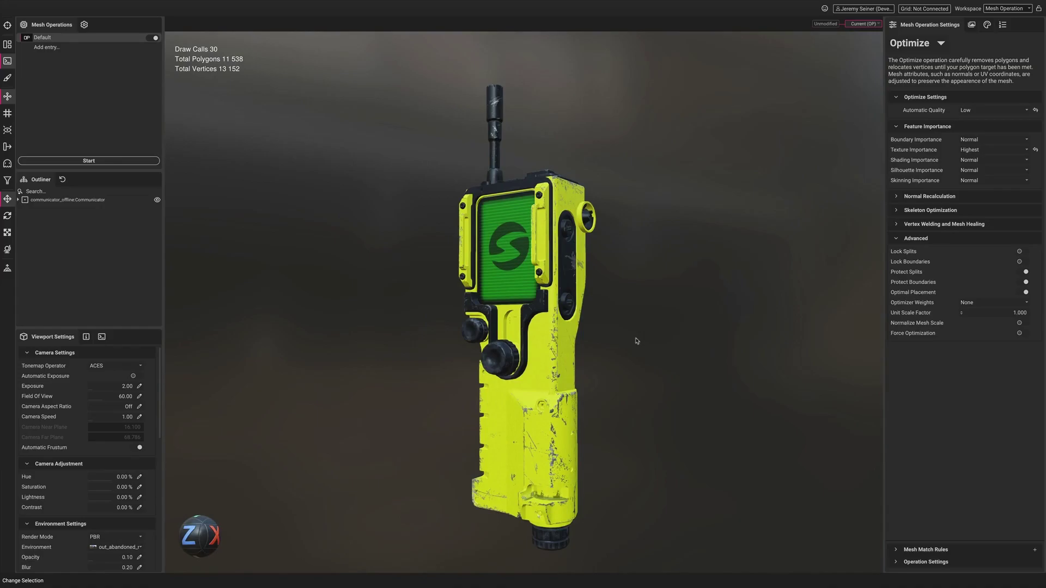
# Load the stone ruin scan, discarding the current scene, and inspect its 999,185-polygon mesh.
pyautogui.moveTo(2, 279); pyautogui.dragTo(388, 266)
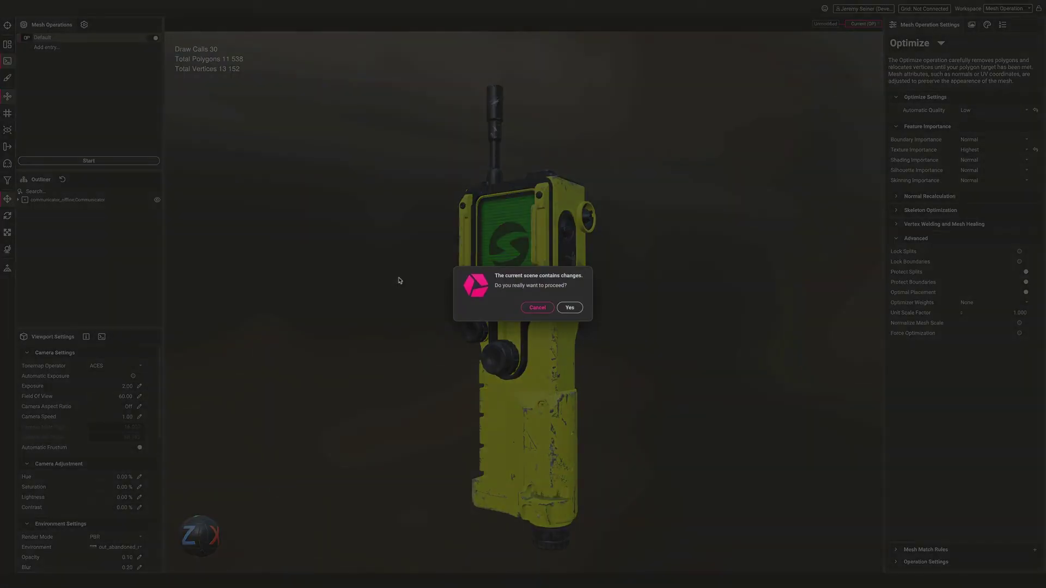
pyautogui.click(570, 309)
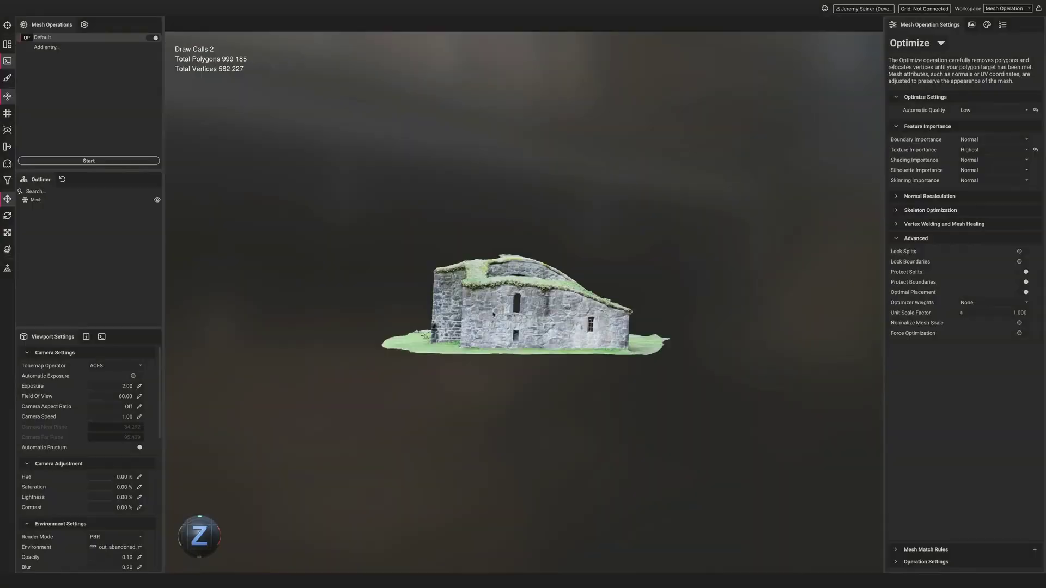
pyautogui.keyDown('alt'); pyautogui.moveTo(573, 312); pyautogui.dragTo(472, 330); pyautogui.keyUp('alt')
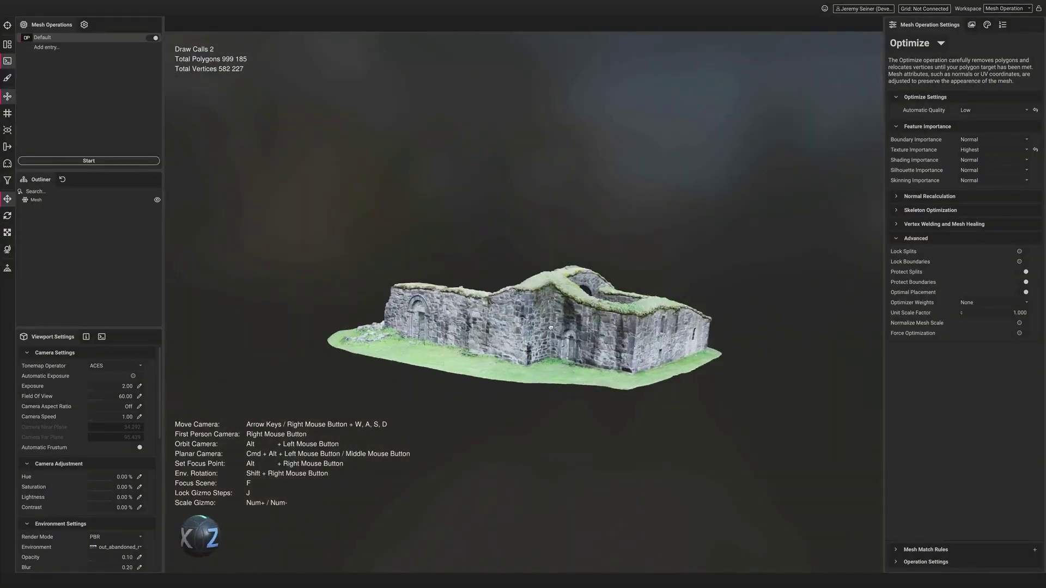
pyautogui.keyDown('alt'); pyautogui.moveTo(551, 327); pyautogui.dragTo(405, 336); pyautogui.keyUp('alt')
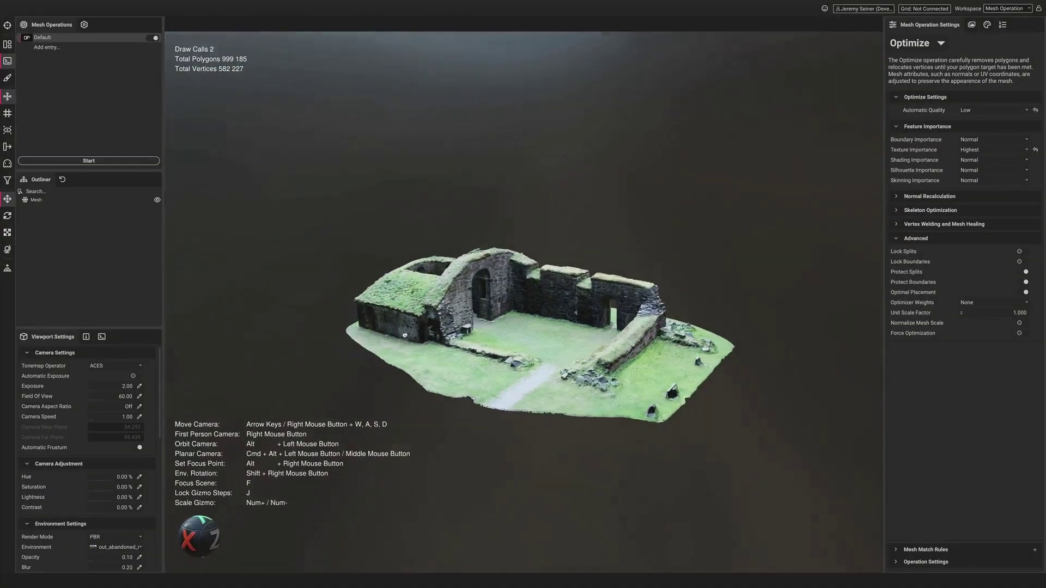
pyautogui.scroll(10, 525, 322)
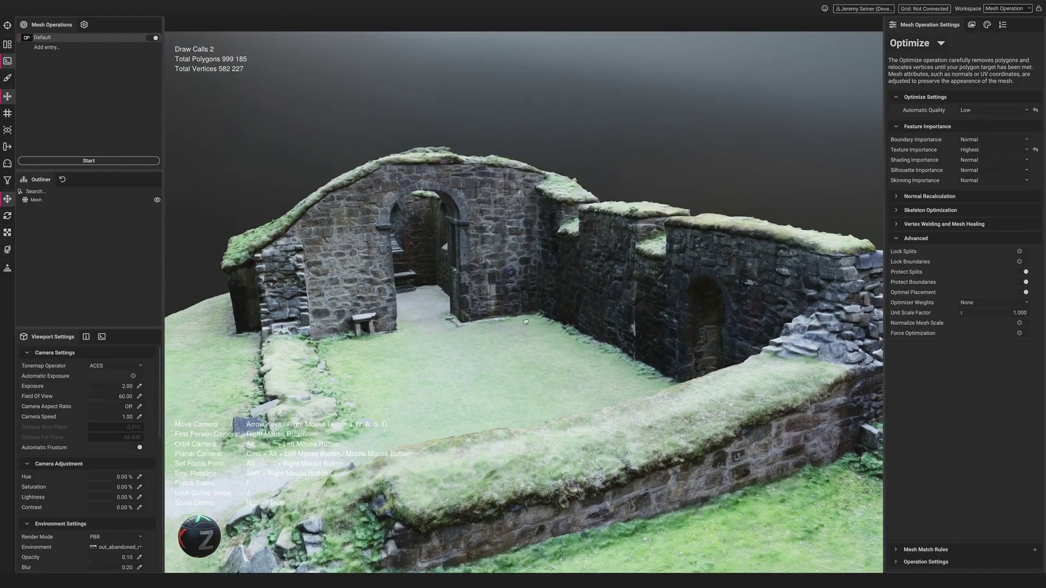
pyautogui.click(514, 235)
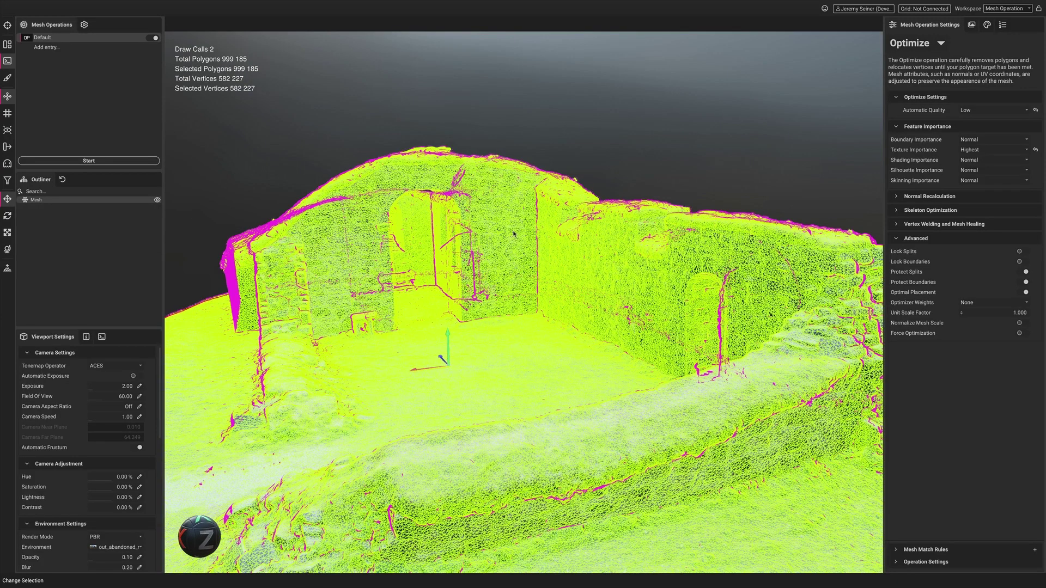
pyautogui.click(638, 127)
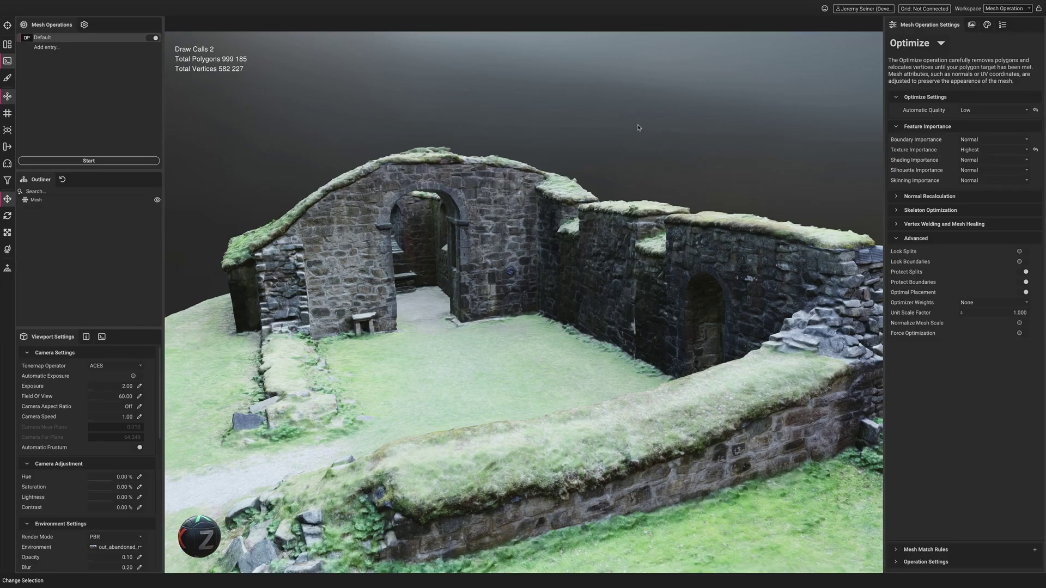
# Optimize the ruin scan at Low quality and inspect the 24,643-polygon wireframe from several angles.
pyautogui.click(133, 161)
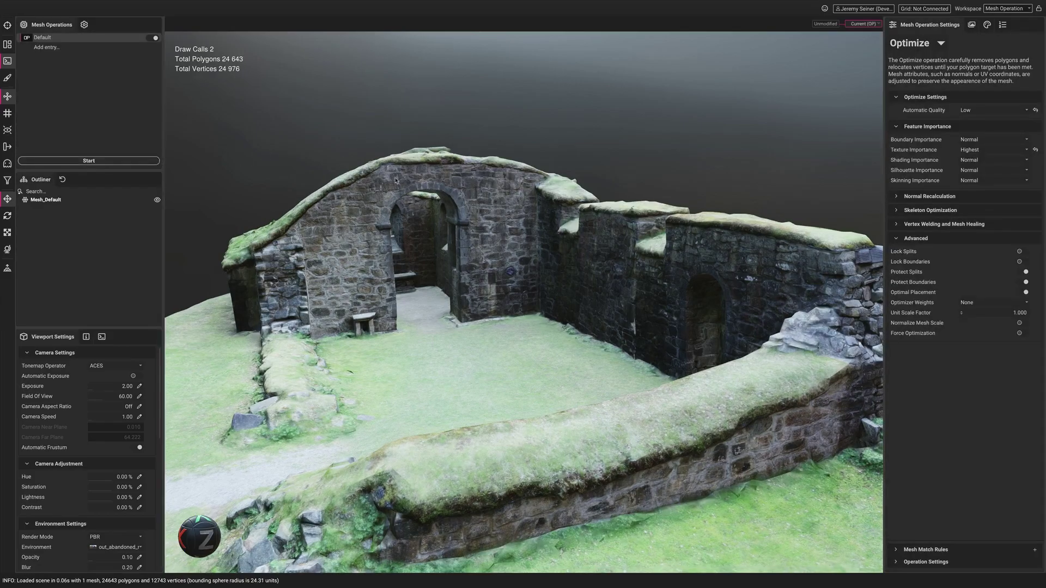
pyautogui.click(491, 202)
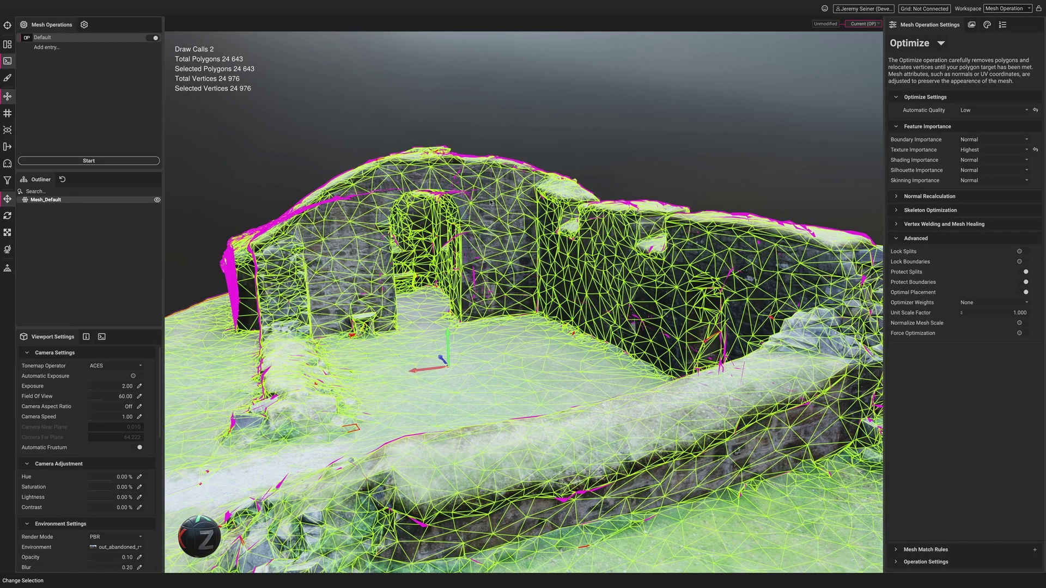
pyautogui.click(553, 138)
pyautogui.keyDown('alt'); pyautogui.moveTo(528, 227); pyautogui.dragTo(487, 284); pyautogui.keyUp('alt')
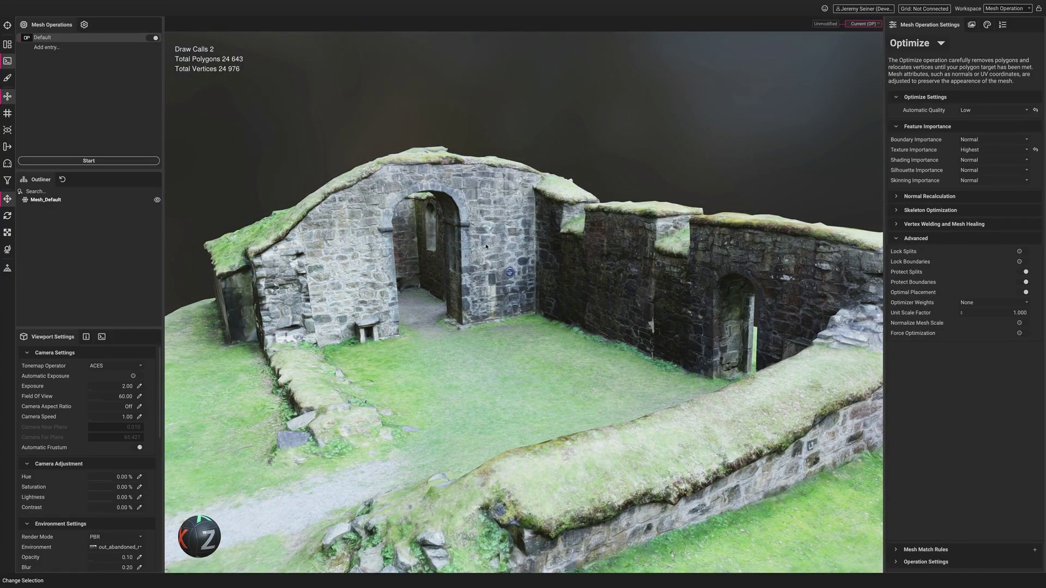
pyautogui.click(486, 247)
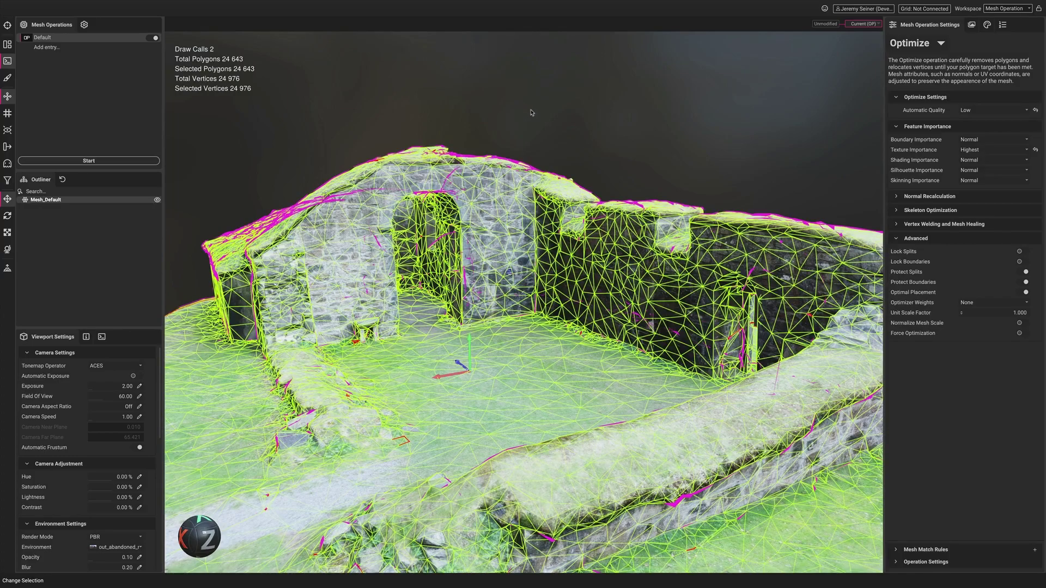
pyautogui.click(532, 113)
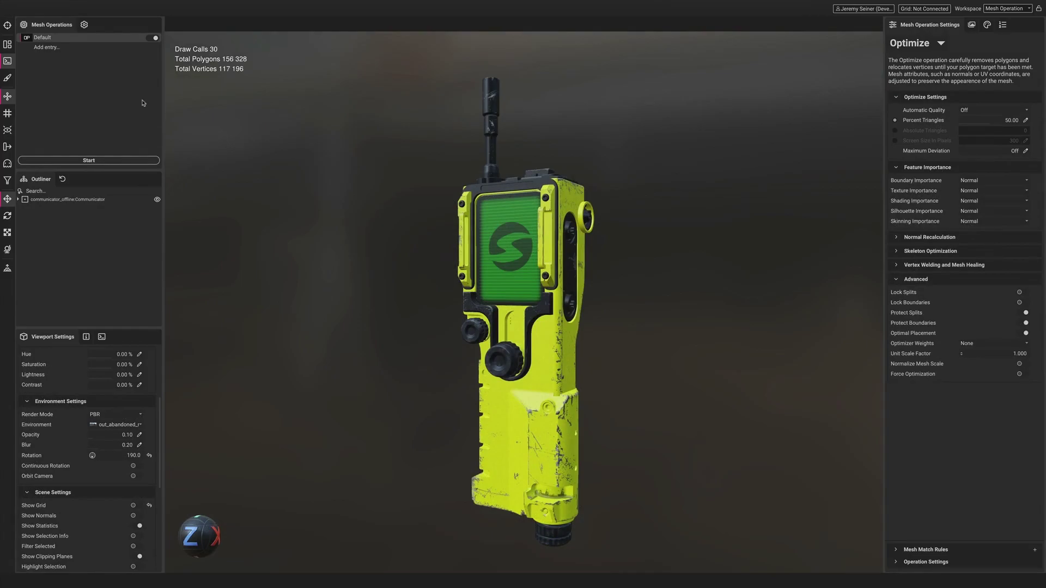
# Rename the Default operation entry to LOD0.
pyautogui.doubleClick(44, 38)
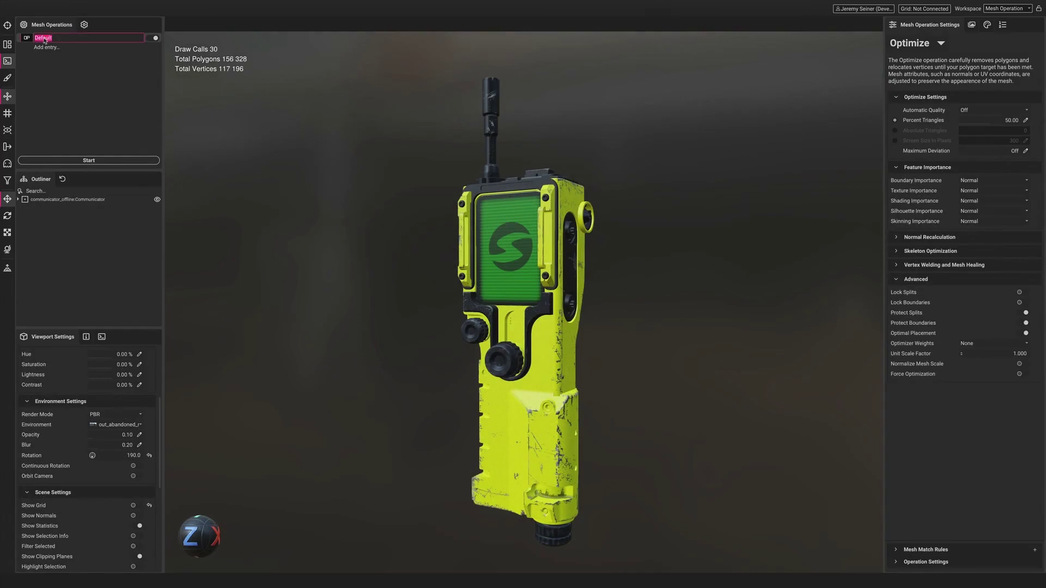
pyautogui.write('LOD0')
pyautogui.press('Return')
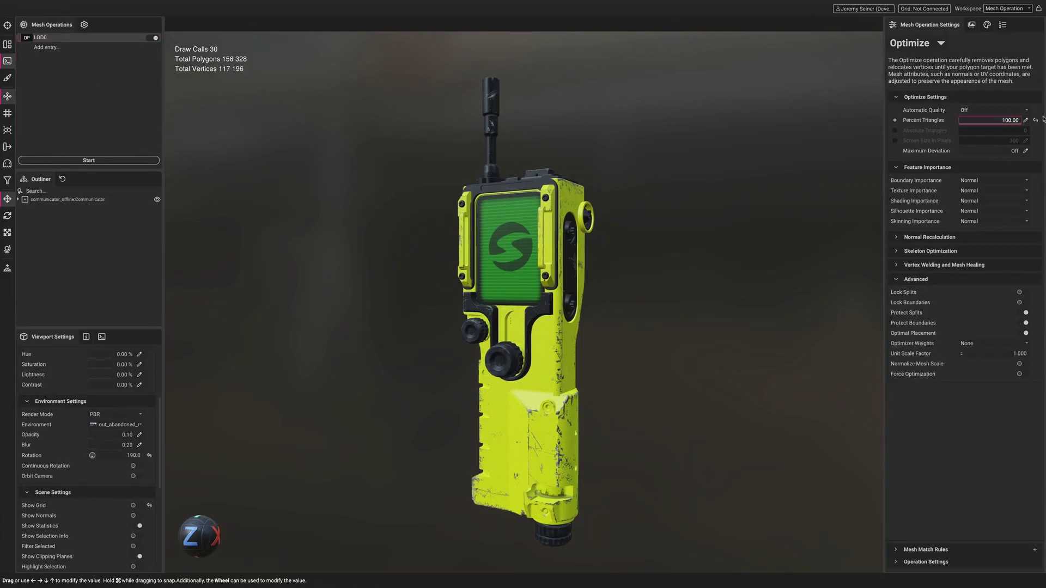
# Add an LOD1 entry with Automatic Quality High and Texture Importance Highest.
pyautogui.click(47, 47)
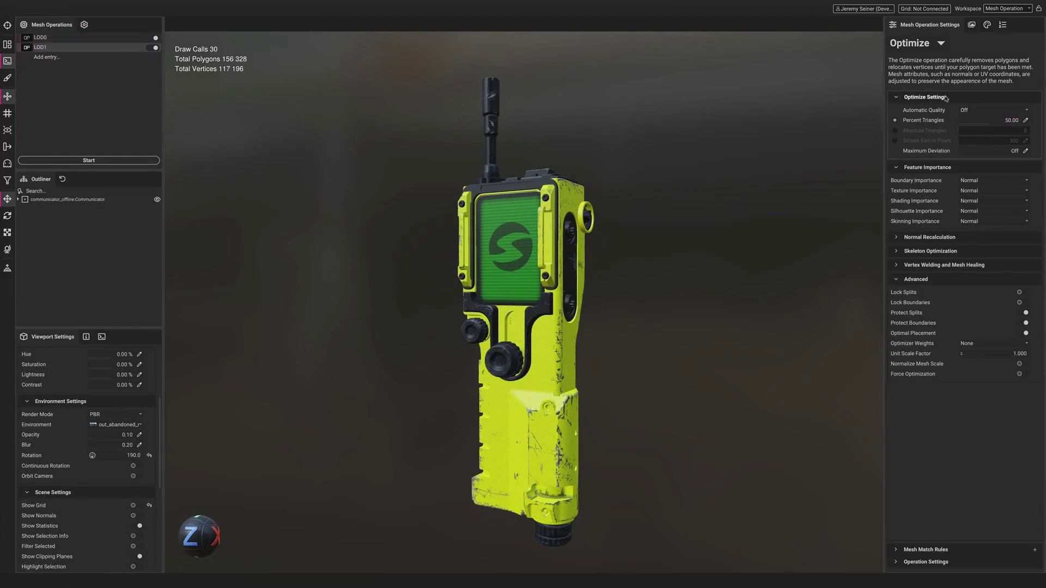
pyautogui.click(973, 110)
pyautogui.click(978, 150)
pyautogui.click(978, 151)
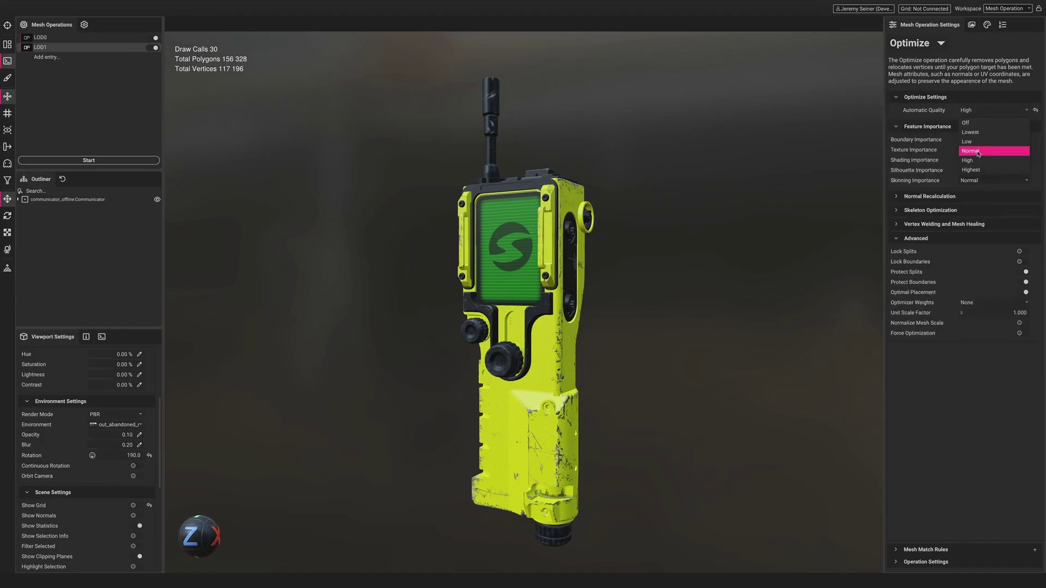
pyautogui.click(978, 171)
# Duplicate LOD1 as LOD2 and set its Automatic Quality to Normal.
pyautogui.rightClick(118, 48)
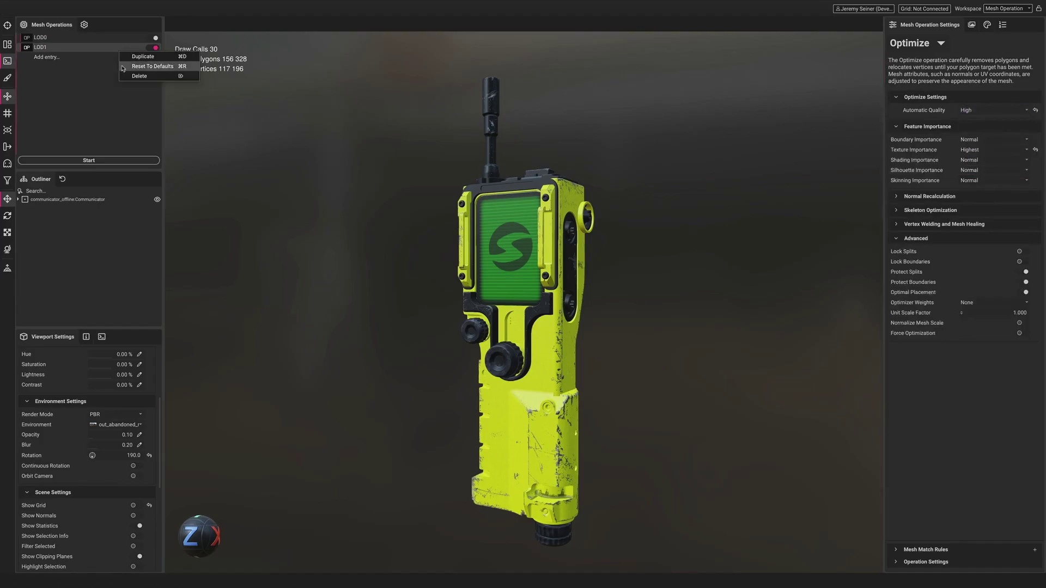
pyautogui.click(146, 66)
pyautogui.doubleClick(44, 57)
pyautogui.write('LOD2')
pyautogui.press('Return')
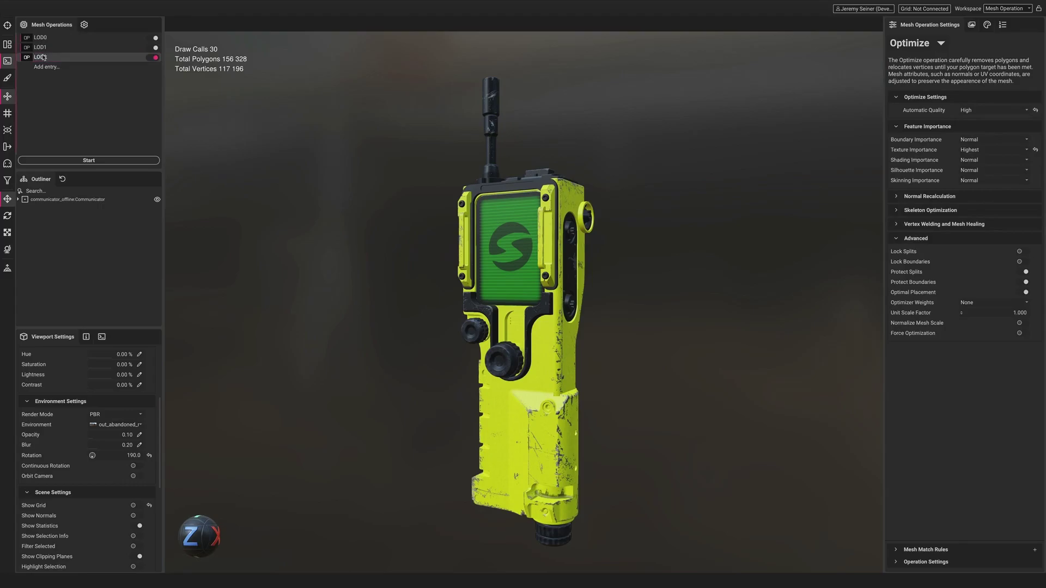
pyautogui.click(968, 112)
pyautogui.click(971, 101)
# Duplicate LOD2 as LOD3 and set its Automatic Quality to Low.
pyautogui.rightClick(105, 57)
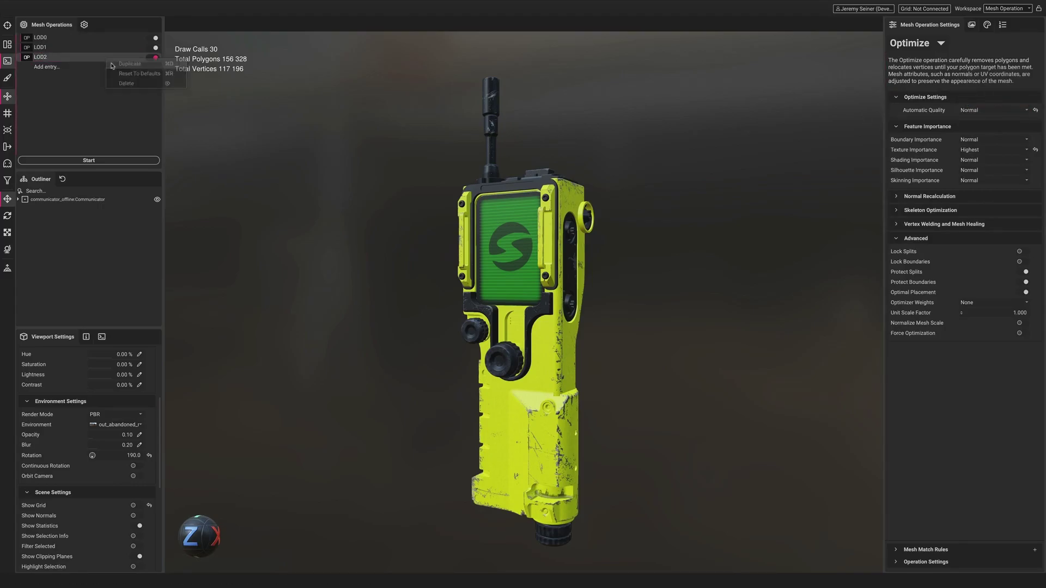
pyautogui.click(126, 74)
pyautogui.doubleClick(46, 67)
pyautogui.write('LOD3')
pyautogui.press('Return')
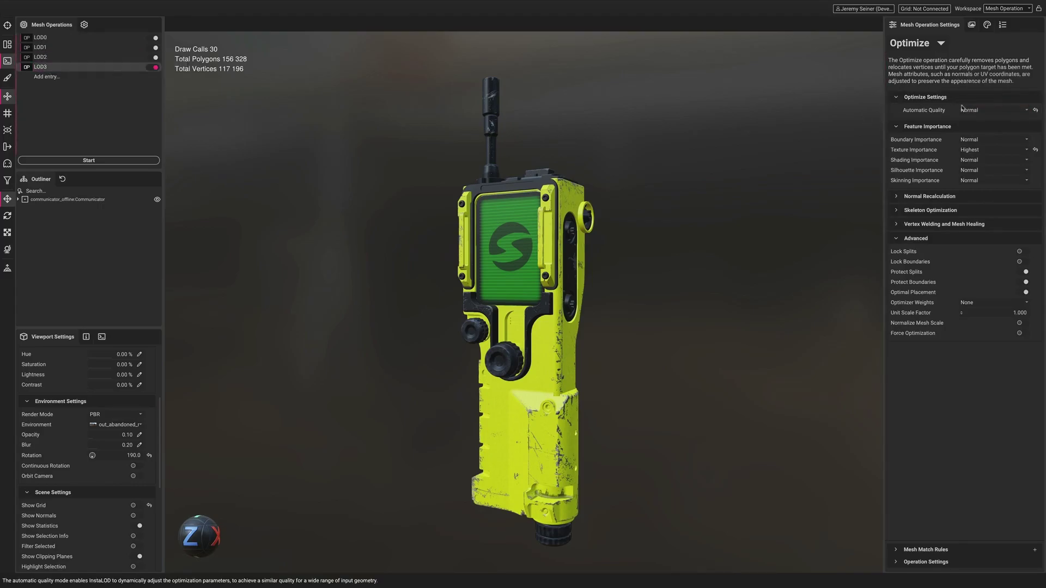
pyautogui.click(967, 110)
pyautogui.click(965, 102)
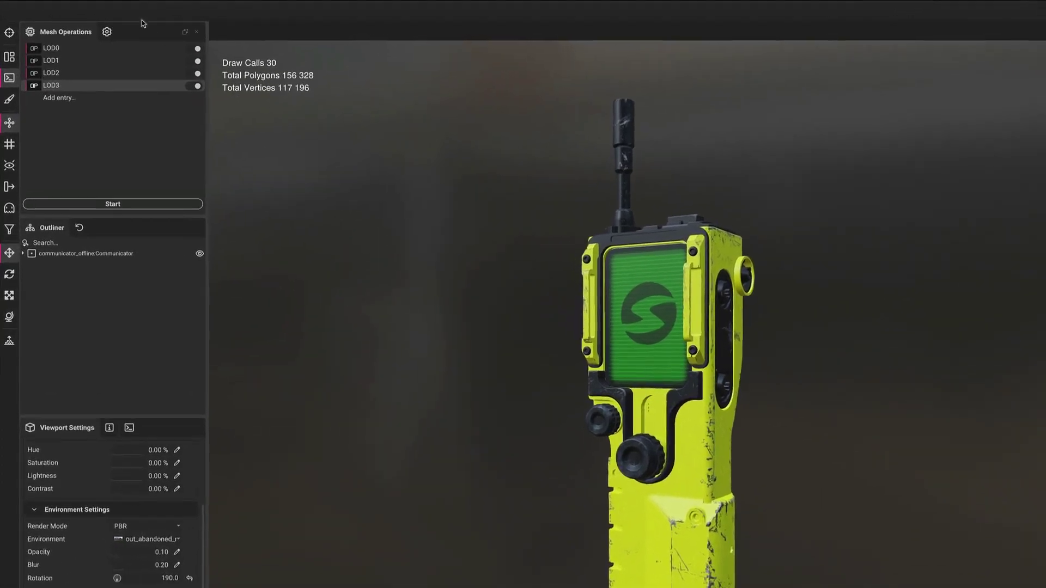
# Save the chain as the JSON profile 'LOD Chain' and choose Run Profile In InstaLOD Pipeline.
pyautogui.click(97, 6)
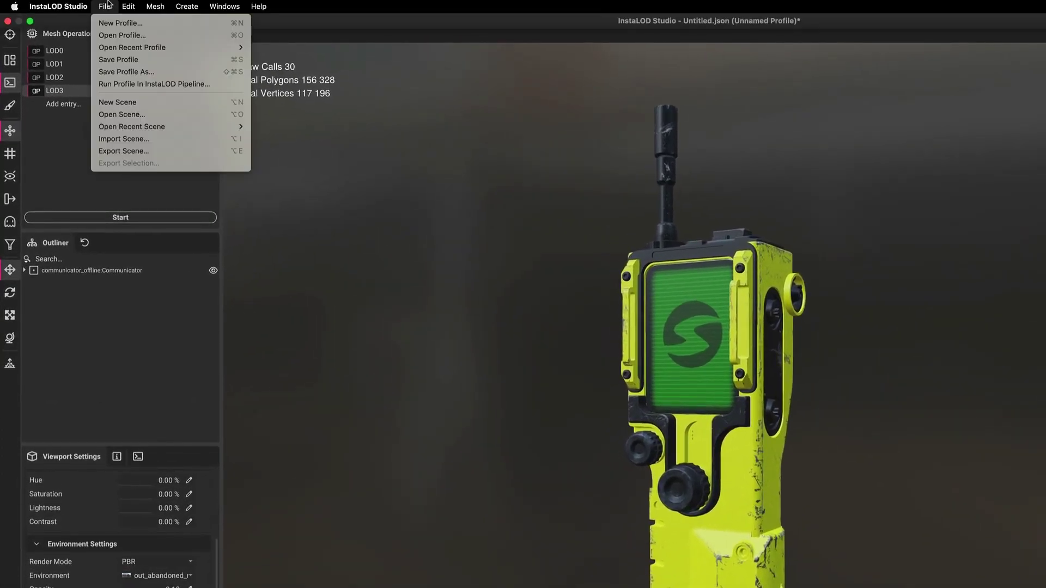
pyautogui.click(119, 59)
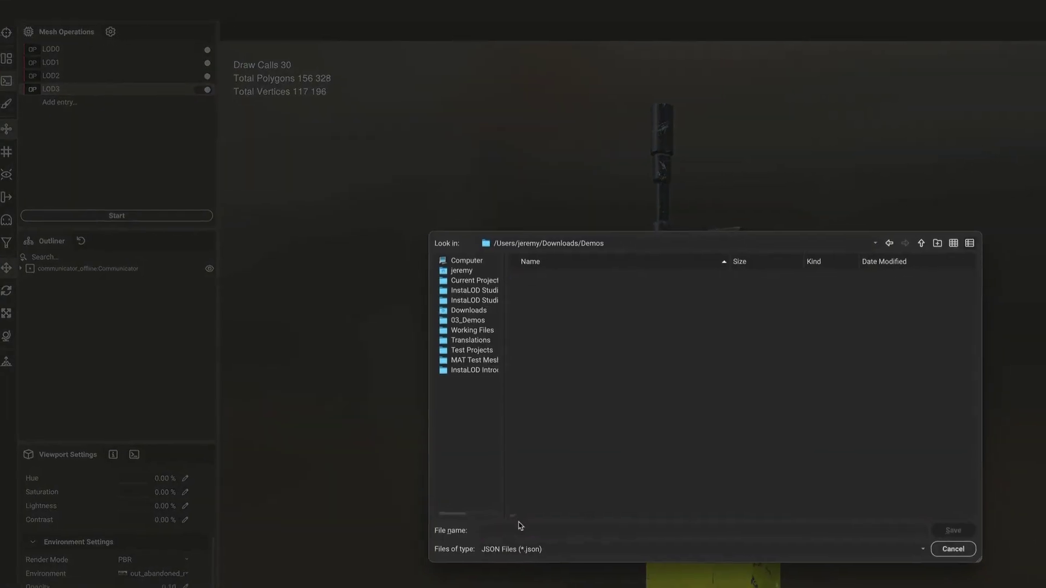
pyautogui.write('LOD Chain')
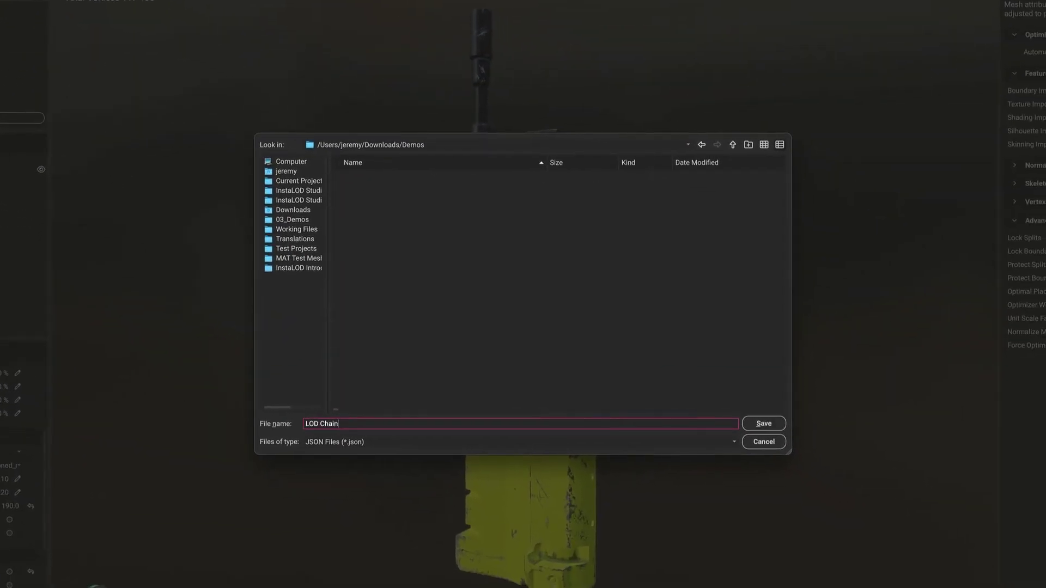
pyautogui.press('Return')
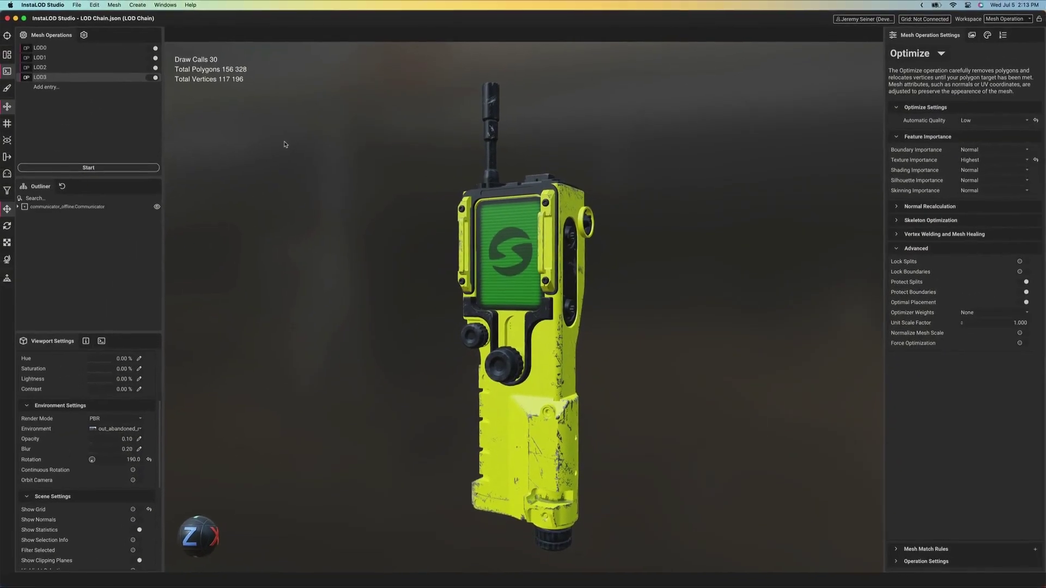
pyautogui.click(77, 5)
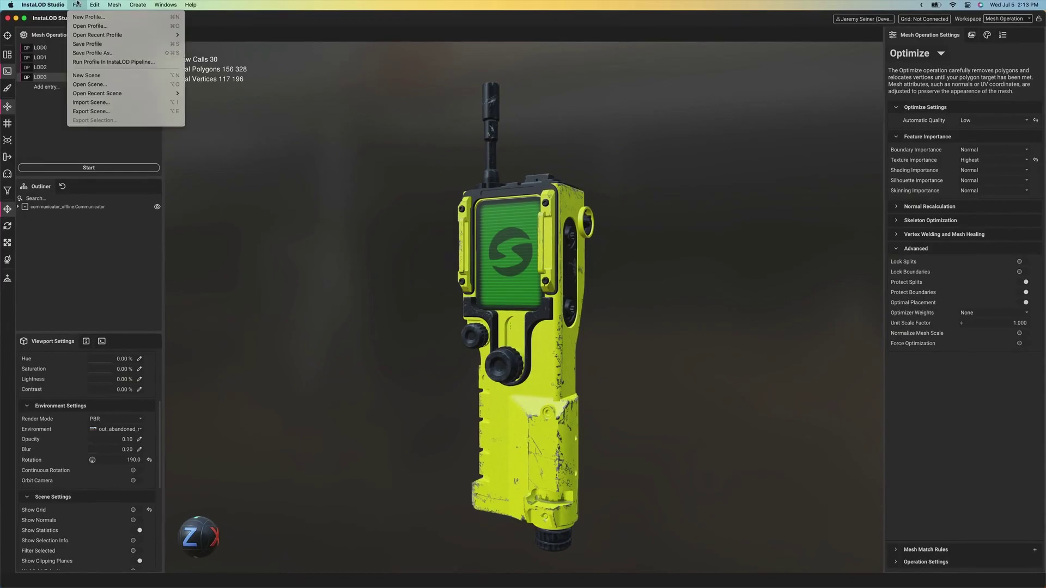
pyautogui.click(121, 63)
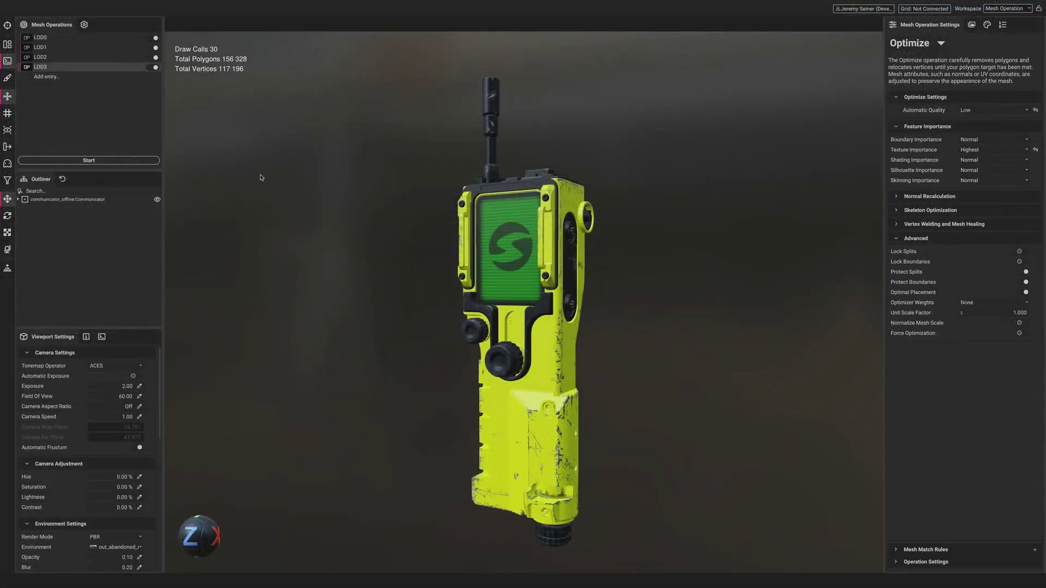
# Generate the Communicator's LOD0–LOD3 and compare counts: 156,328, 32,522, 20,786, 11,538 polygons.
pyautogui.click(88, 161)
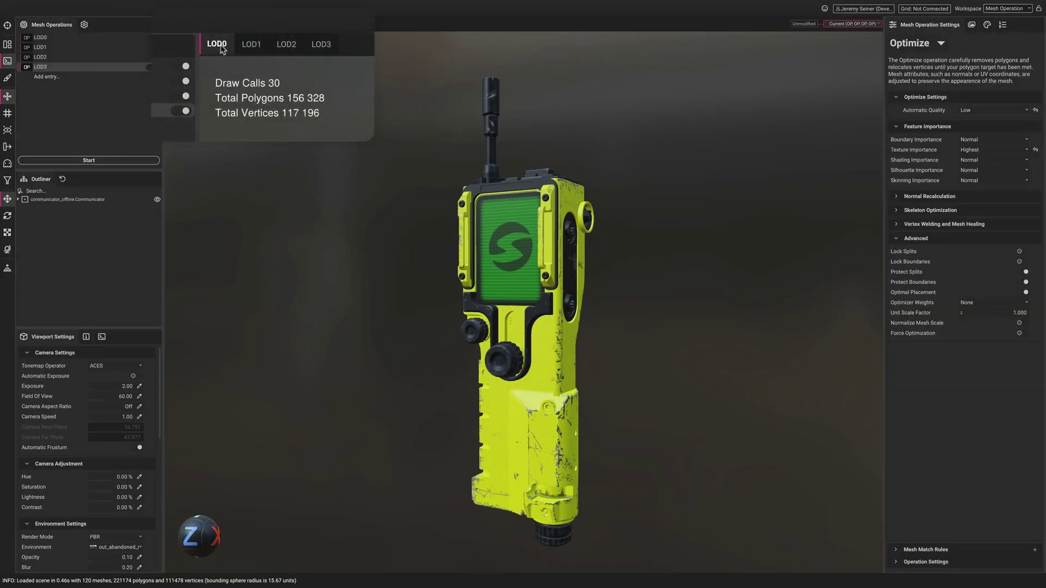
pyautogui.click(246, 46)
pyautogui.click(275, 48)
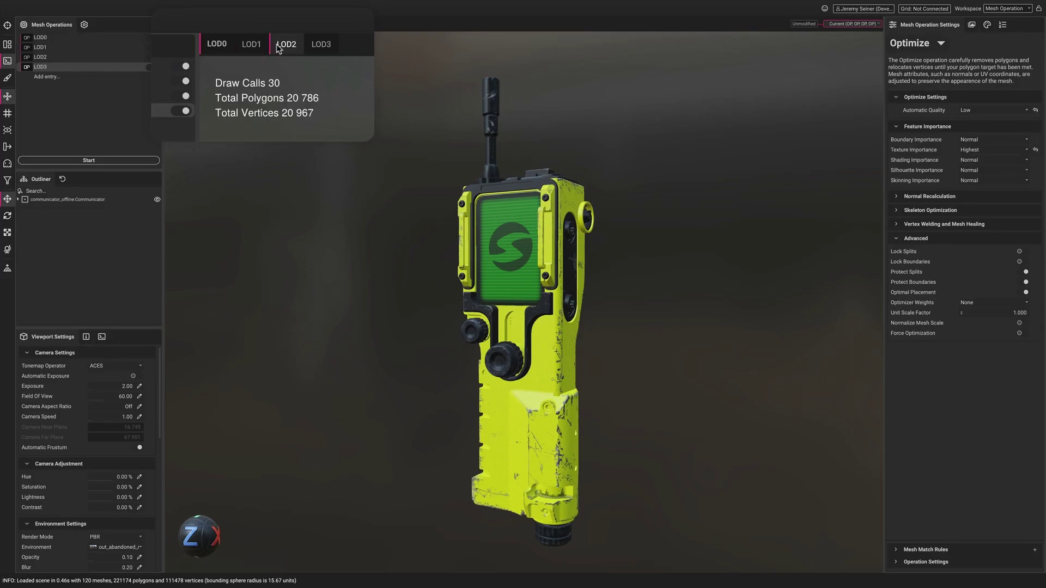
pyautogui.click(315, 48)
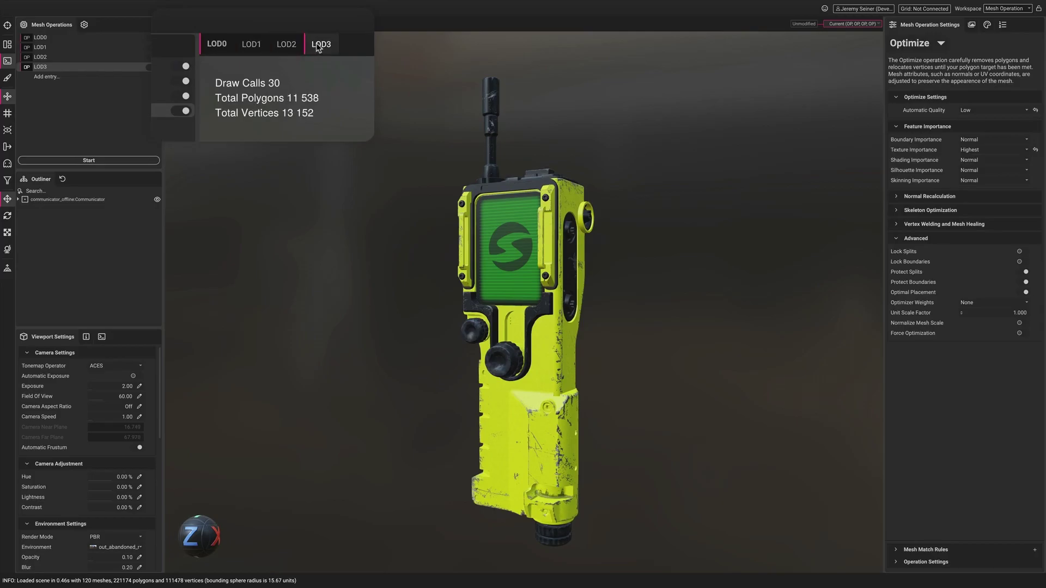
pyautogui.click(245, 47)
pyautogui.click(217, 48)
# Review the LOD1–LOD3 wireframes, then open the pineapple FBX in a new scene.
pyautogui.click(247, 48)
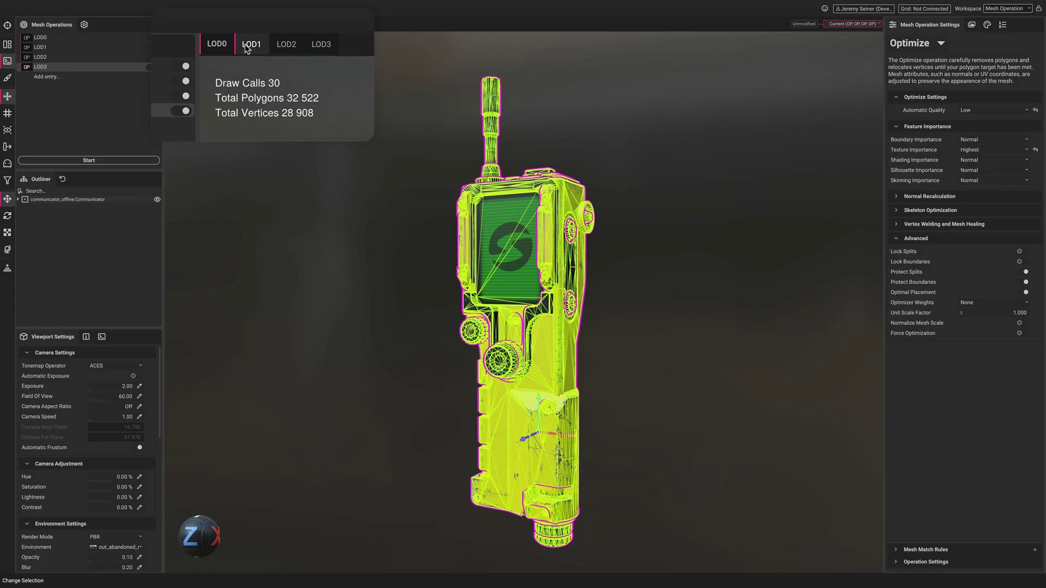
pyautogui.click(276, 48)
pyautogui.click(316, 48)
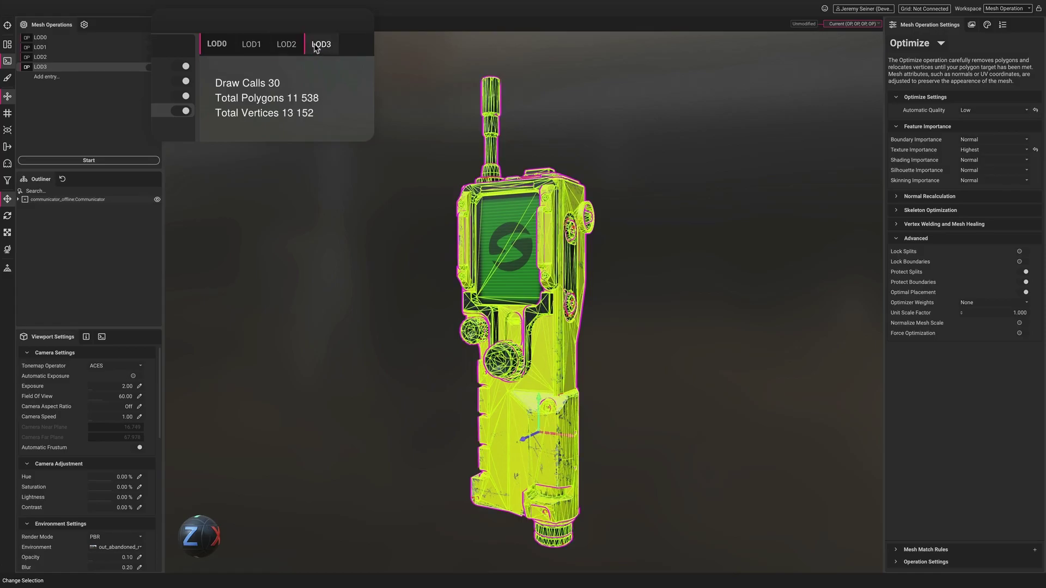
pyautogui.moveTo(319, 48); pyautogui.dragTo(470, 326)
pyautogui.click(481, 338)
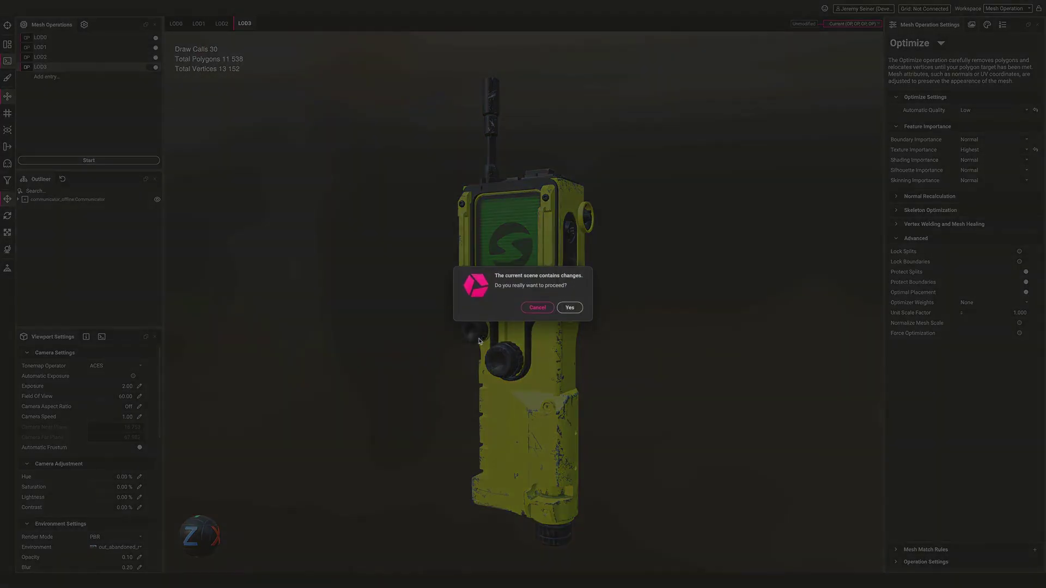
# Discard the Communicator scene and orbit the loaded 1,961,158-polygon pineapple scan.
pyautogui.click(567, 308)
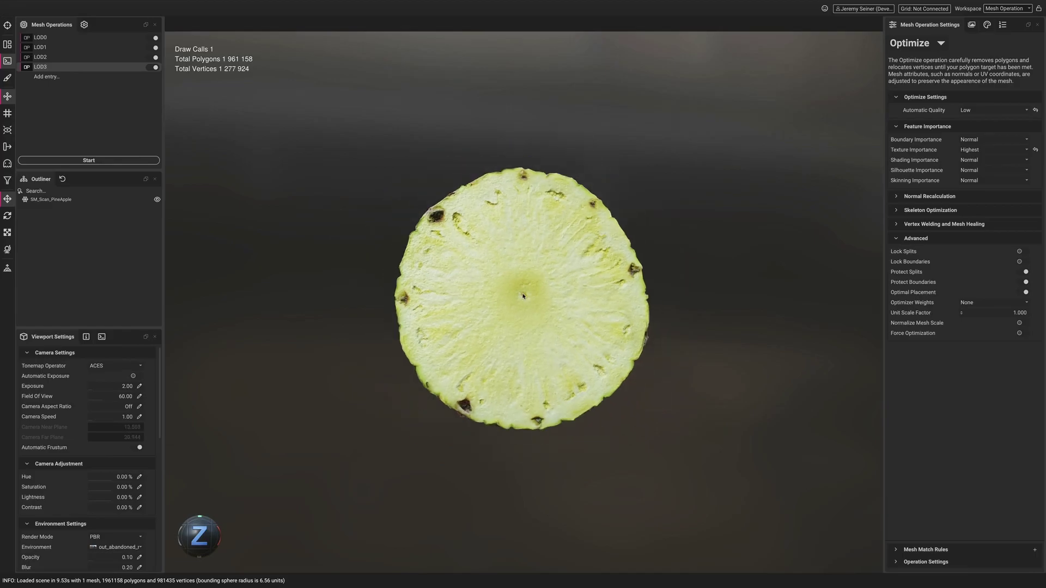
pyautogui.keyDown('alt'); pyautogui.moveTo(523, 297); pyautogui.dragTo(353, 311); pyautogui.keyUp('alt')
pyautogui.click(492, 318)
pyautogui.click(241, 296)
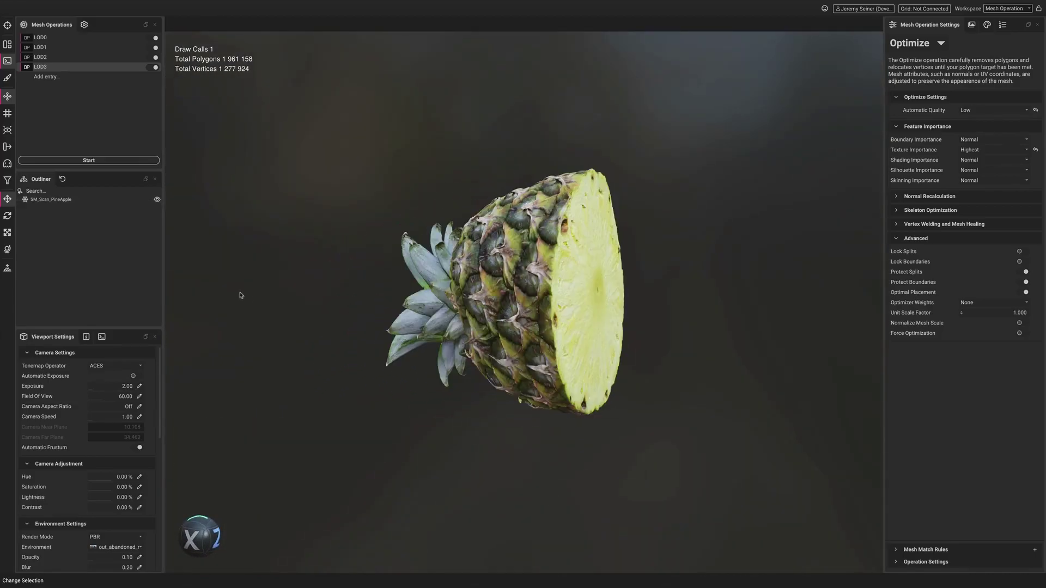
# Run the LOD chain on the pineapple despite the small-scale warning, then orbit the result.
pyautogui.click(89, 161)
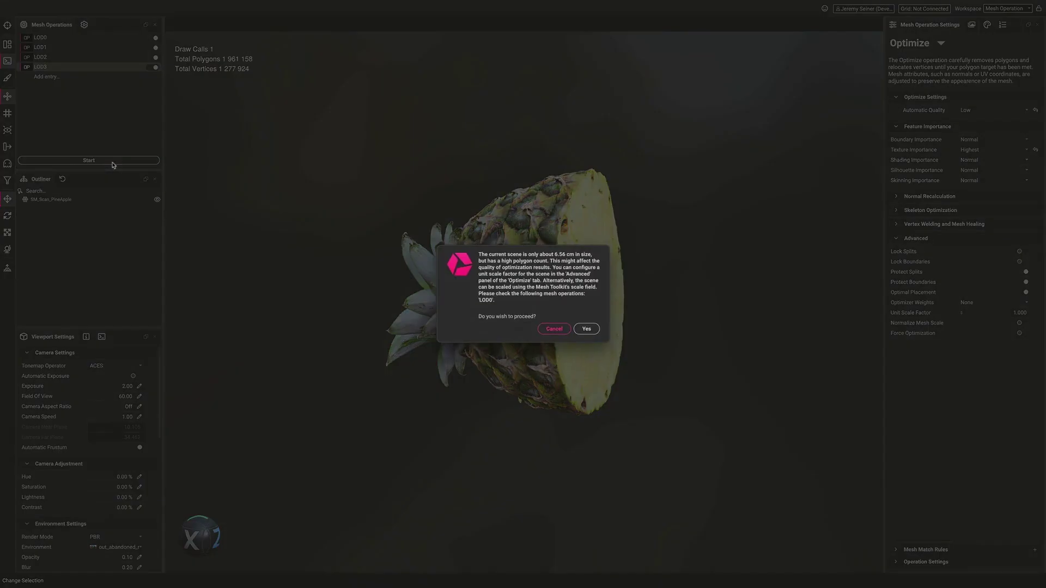
pyautogui.click(587, 330)
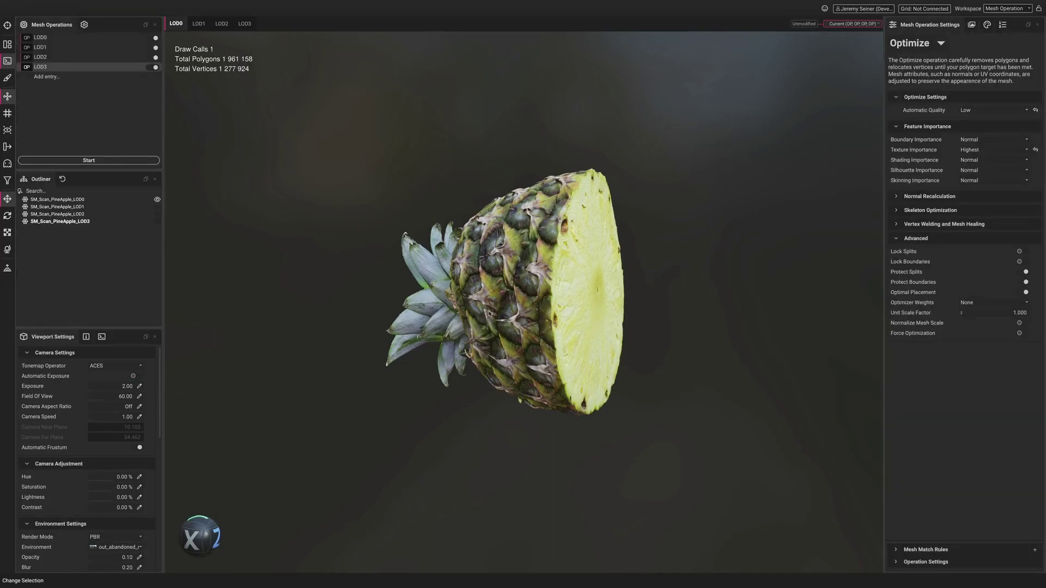
pyautogui.keyDown('alt'); pyautogui.moveTo(587, 333); pyautogui.dragTo(528, 307); pyautogui.keyUp('alt')
pyautogui.keyDown('shift'); pyautogui.moveTo(529, 307); pyautogui.dragTo(490, 314, button='right'); pyautogui.keyUp('shift')
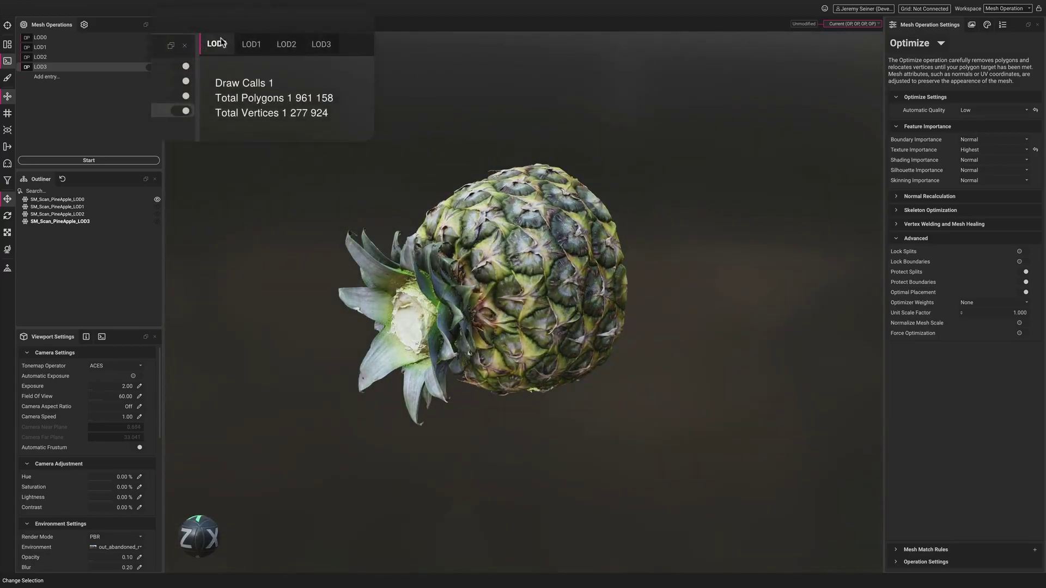
pyautogui.click(198, 24)
pyautogui.click(286, 47)
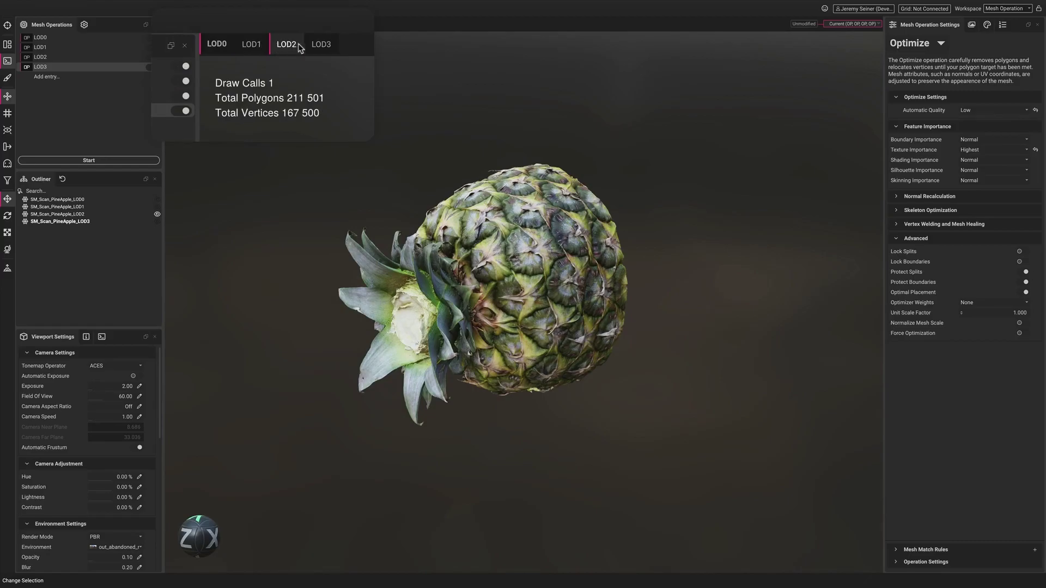
pyautogui.click(323, 47)
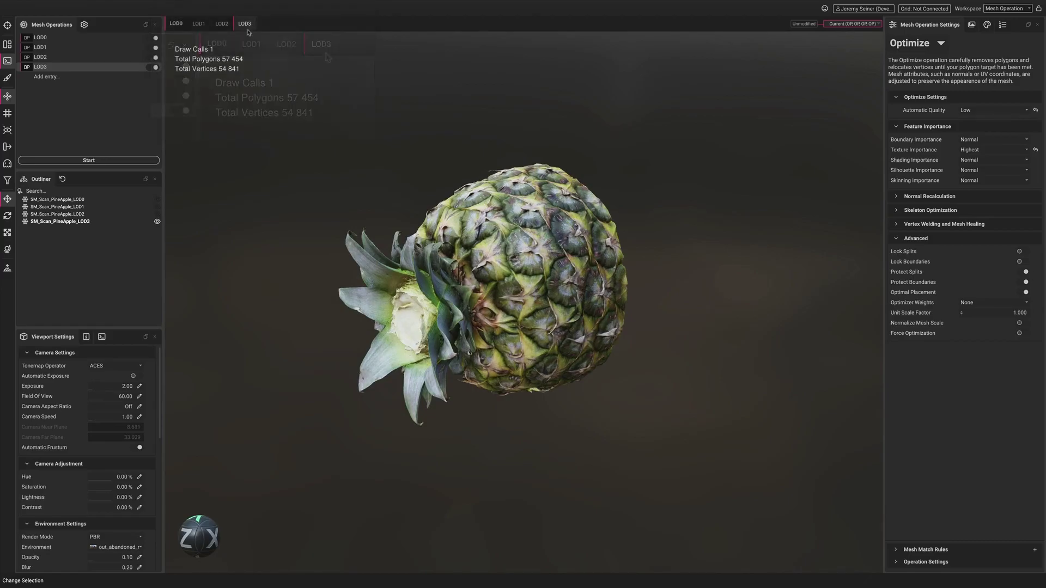
pyautogui.click(176, 24)
pyautogui.click(486, 221)
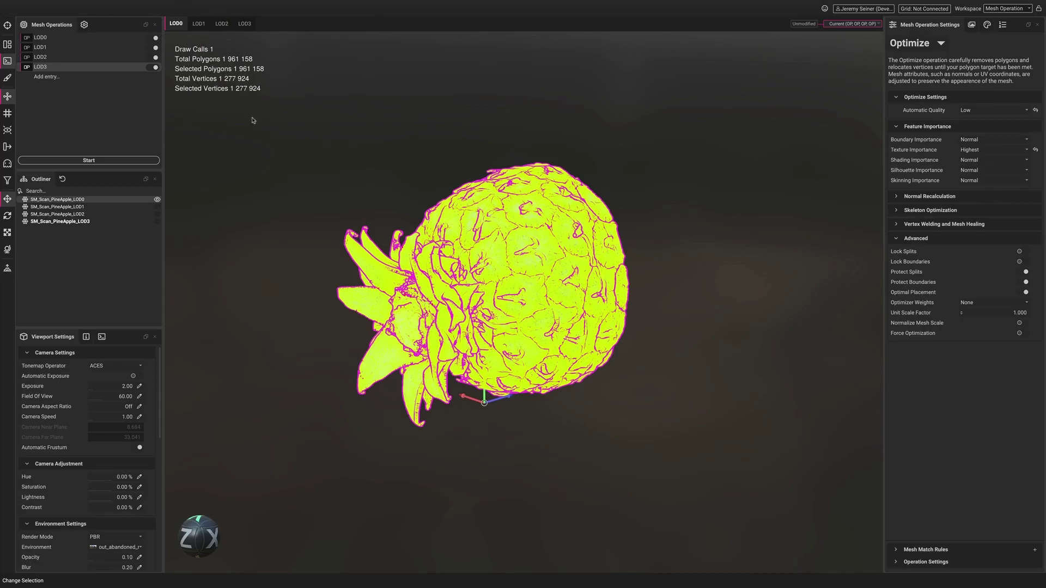
pyautogui.click(180, 26)
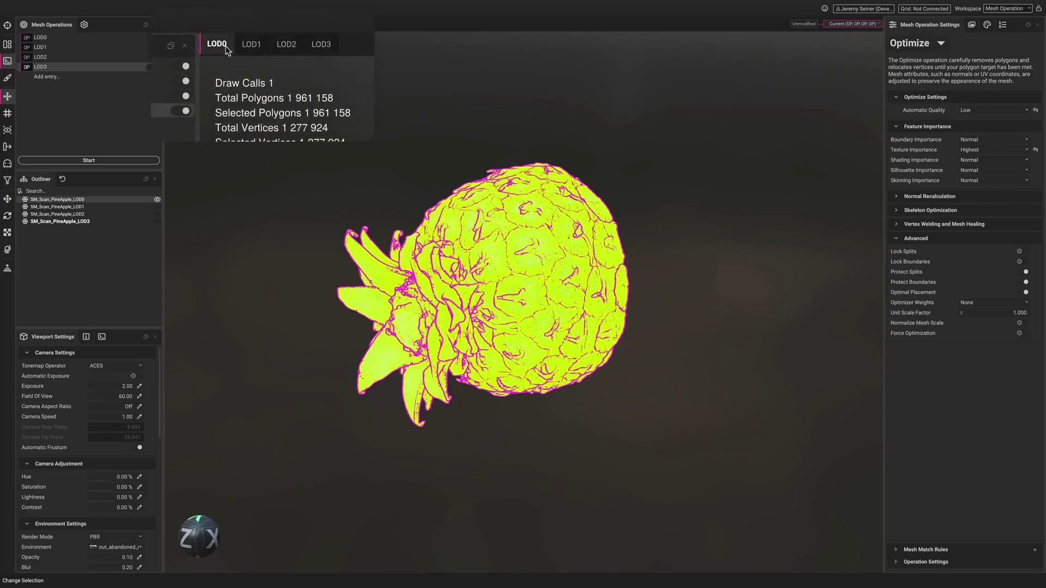
pyautogui.click(248, 48)
pyautogui.click(285, 47)
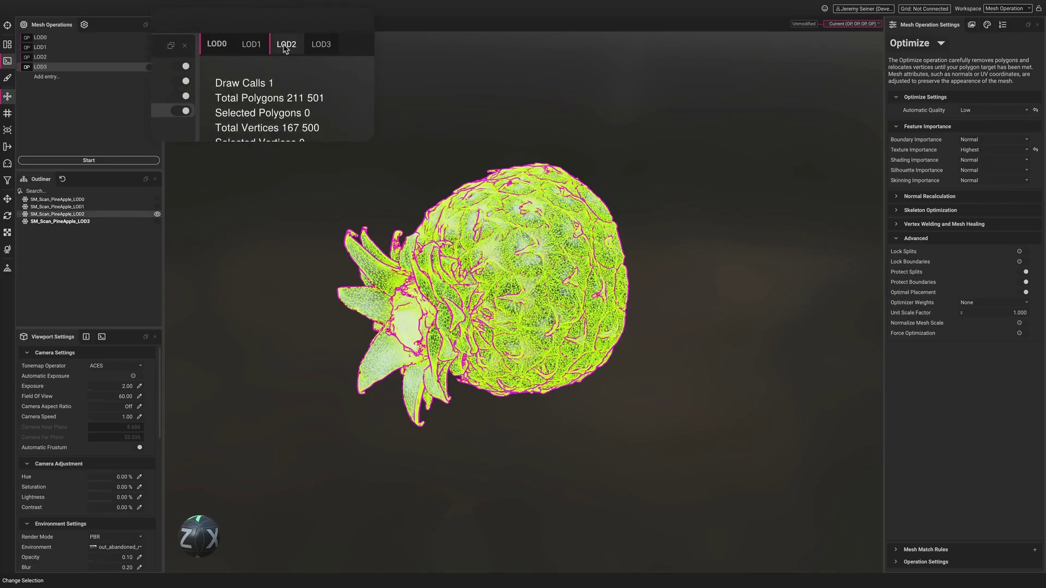
pyautogui.click(319, 48)
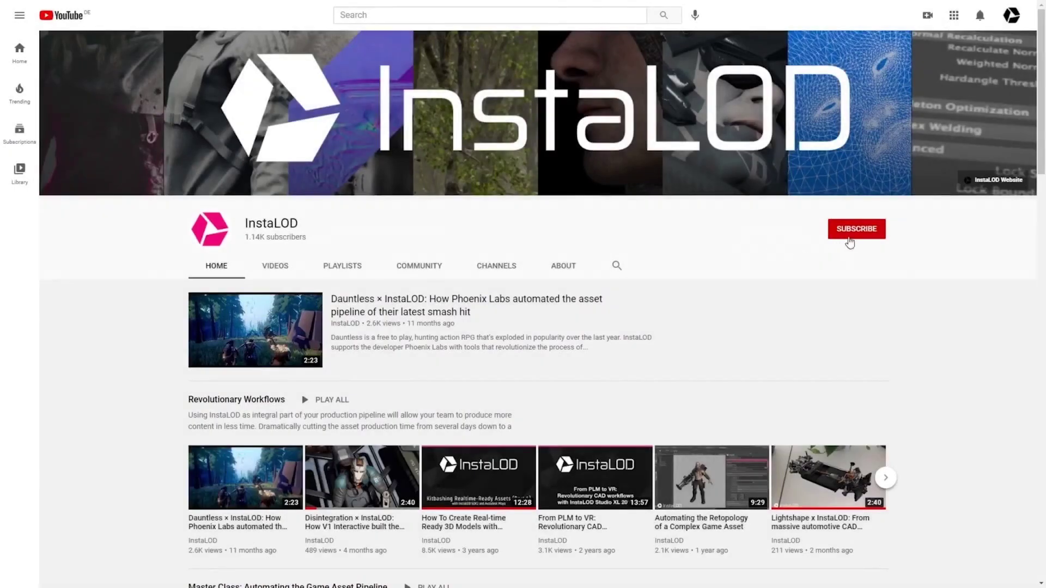
# Subscribe to the InstaLOD YouTube channel and follow the InstaLOD profile on Twitter.
pyautogui.click(850, 230)
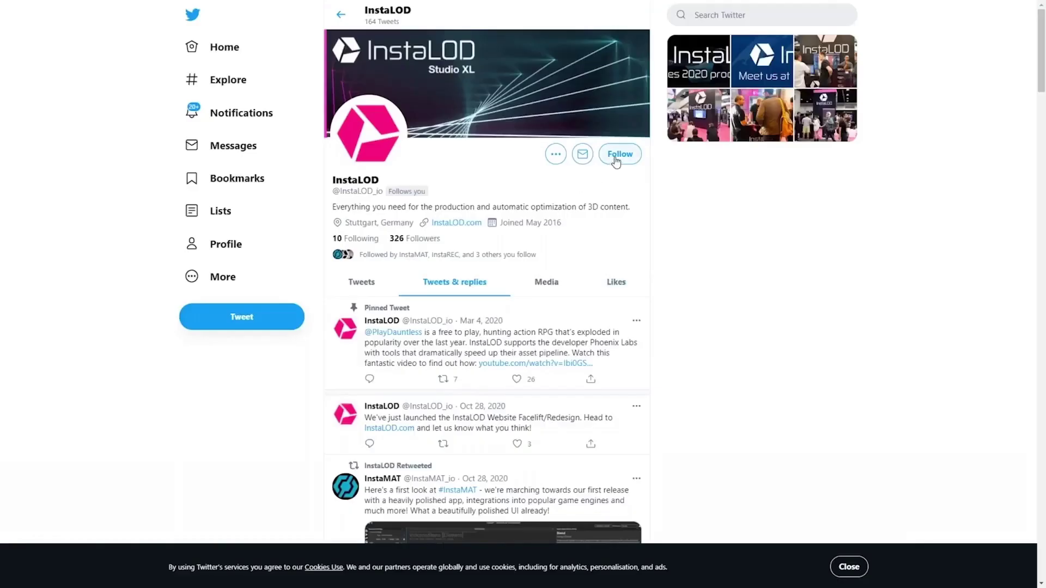
pyautogui.click(614, 156)
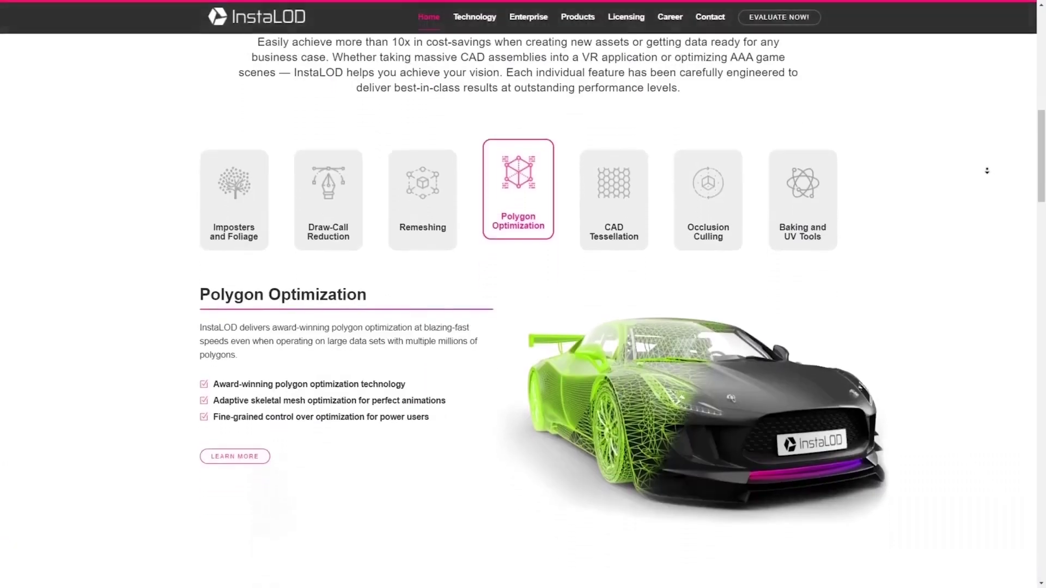